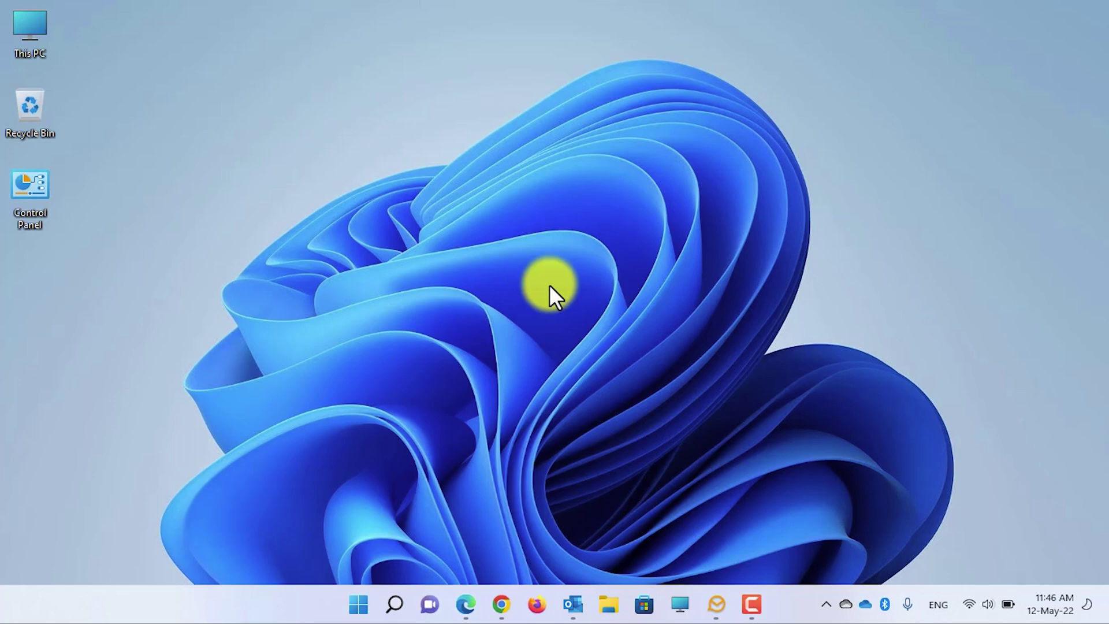
Step: Launch Outlook from the taskbar to show the Inbox
click(573, 605)
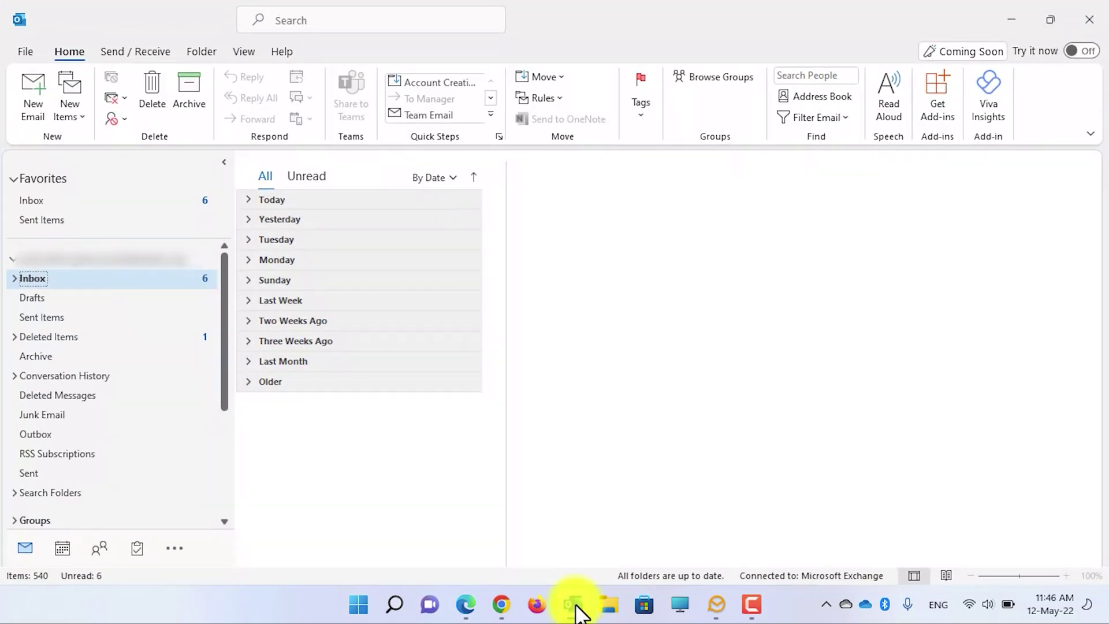
Step: Send yourself a test email 'Recall Email - Do not open it' with body 'This is a test email. V1'
click(39, 111)
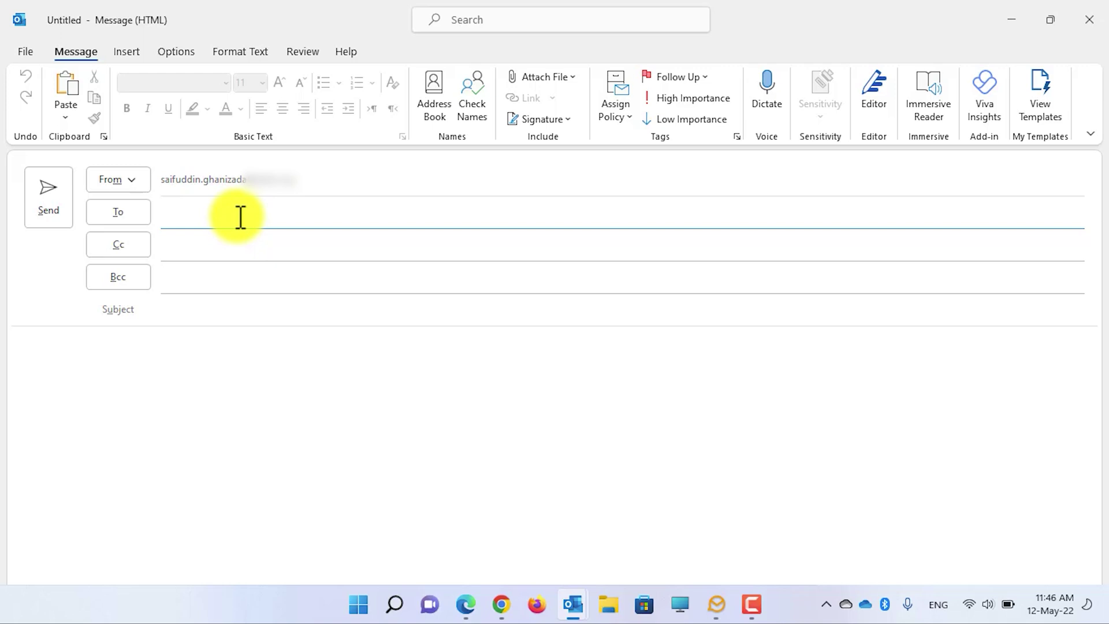
text(sa)
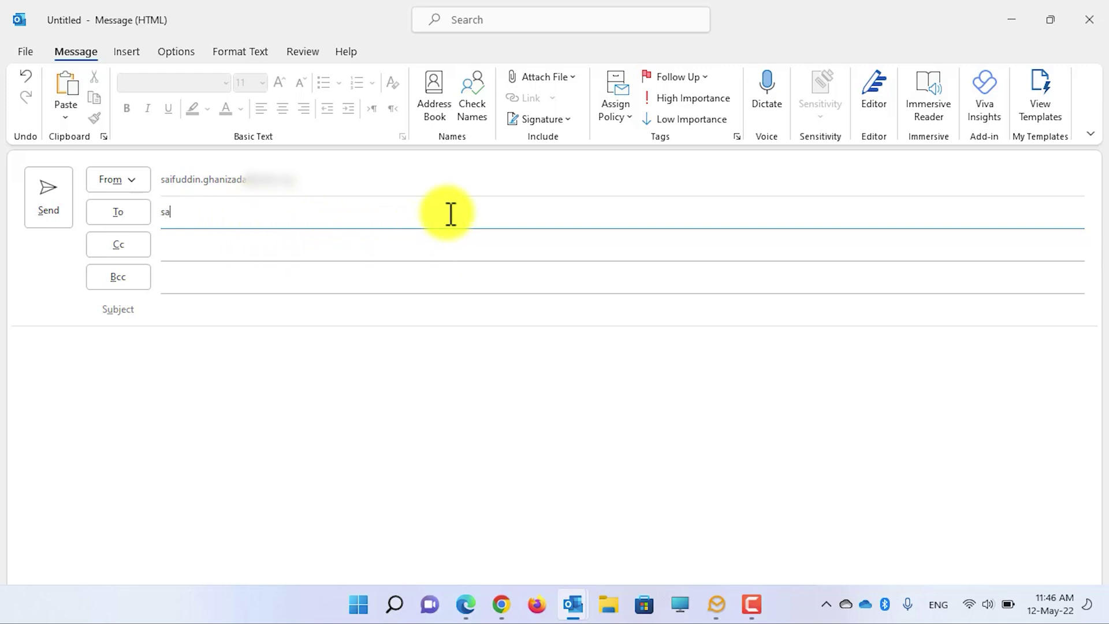
text(ifuddin.ghanizada)
key(Return)
click(344, 309)
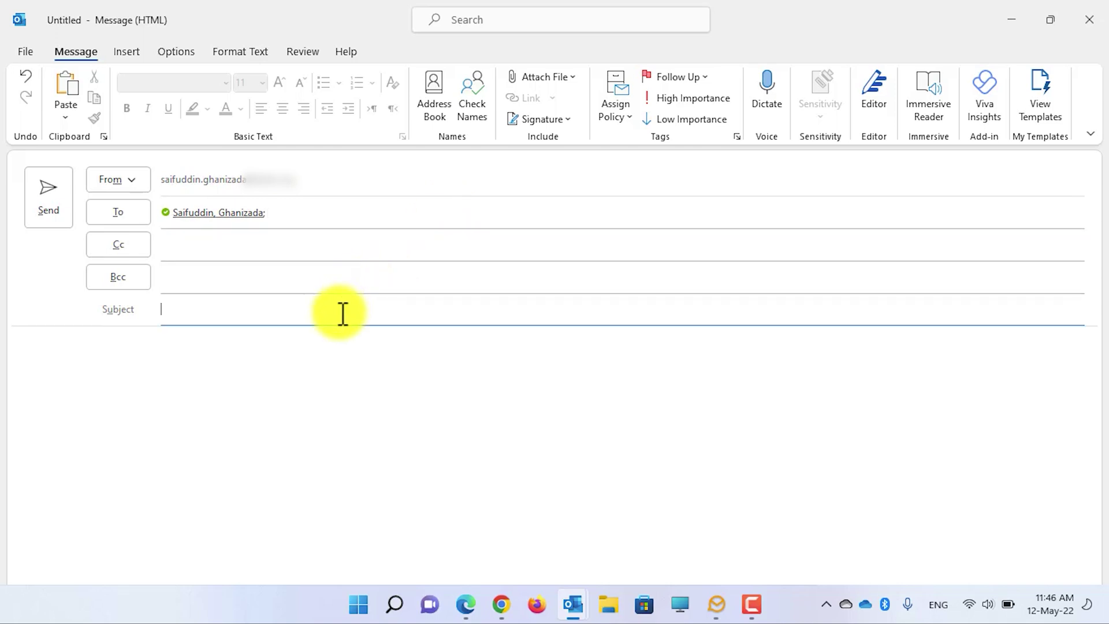
text(Recall Email - Do not open it)
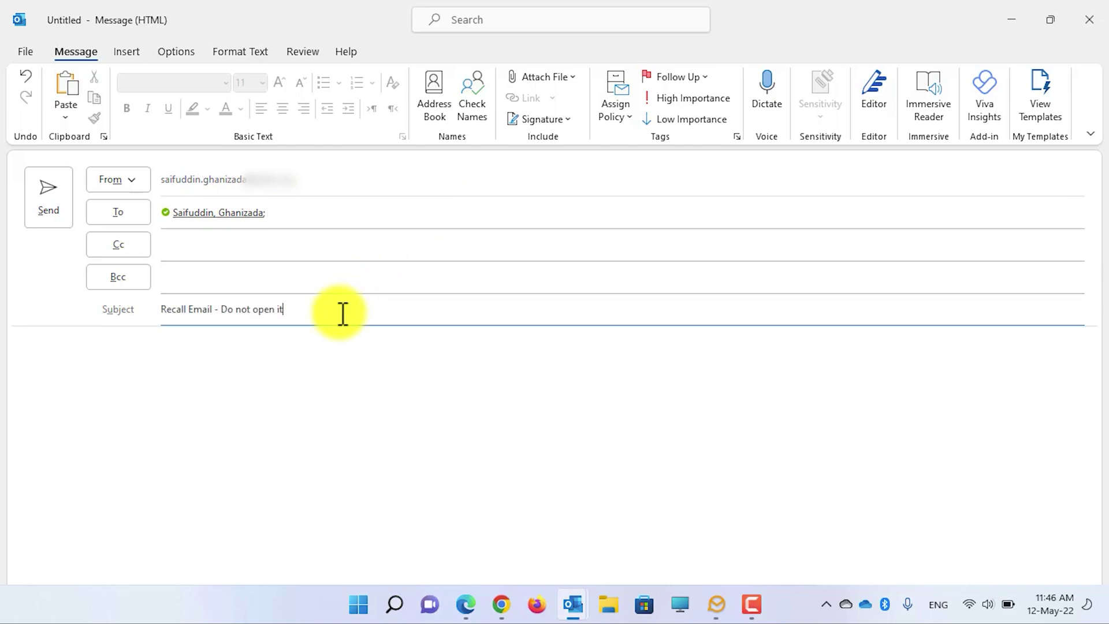
click(335, 355)
text(This is a test email. V1)
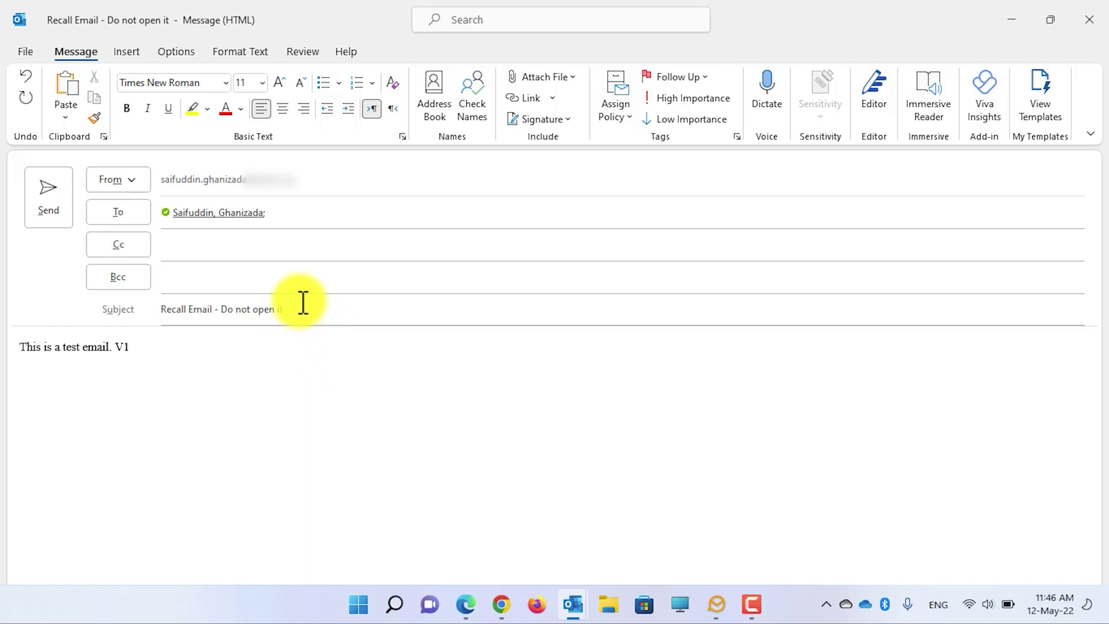
click(51, 197)
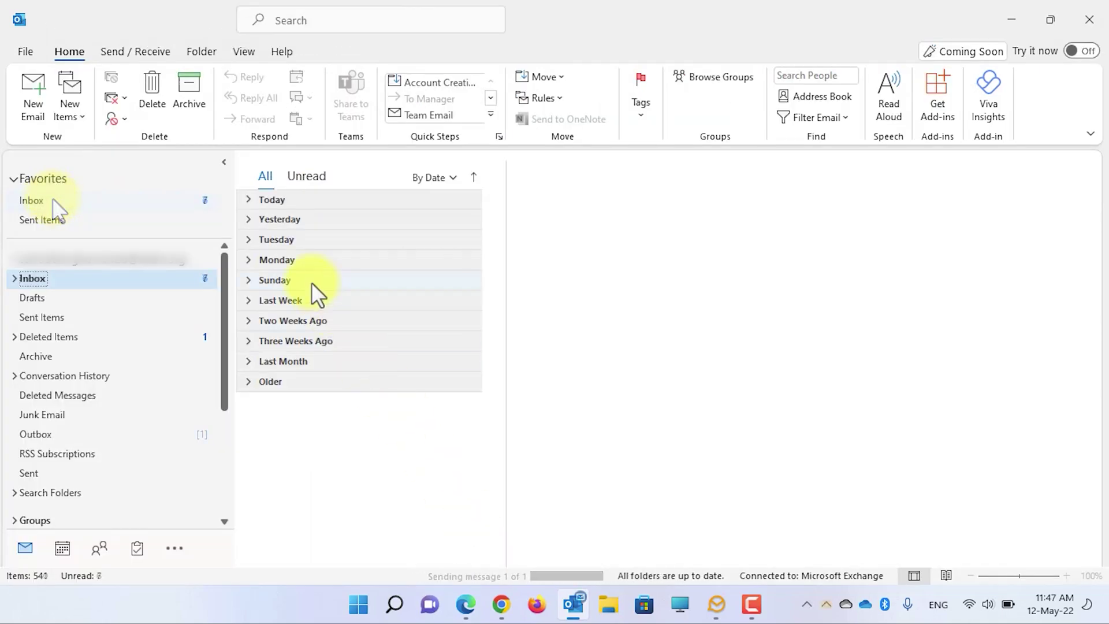
Step: Open the sent 'Recall Email - Do not open it' message from Sent Items in its own window
click(248, 200)
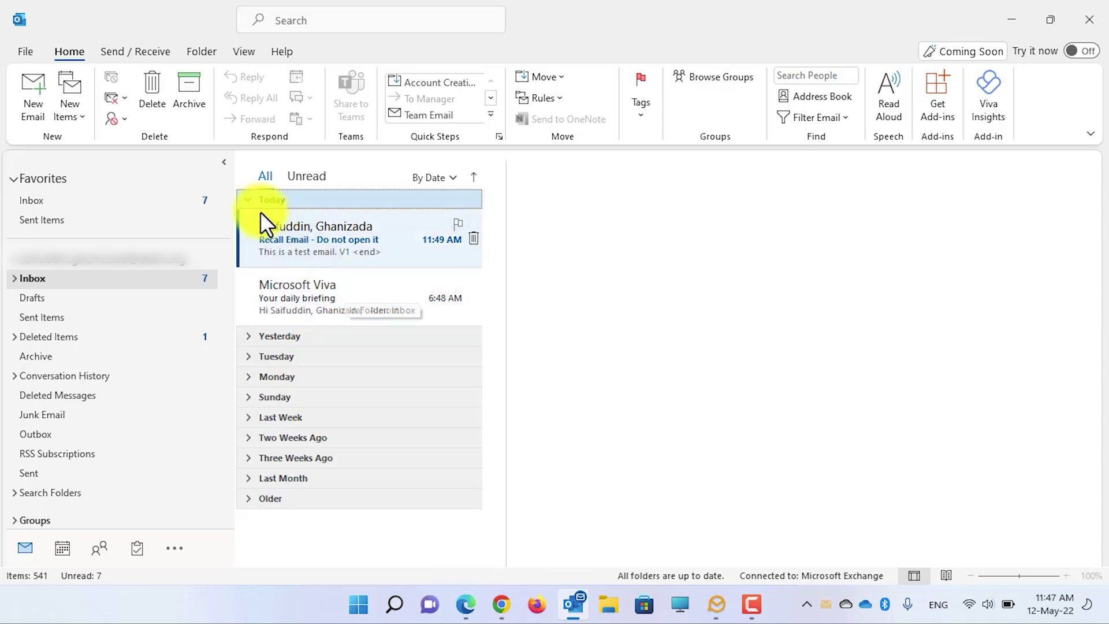
click(247, 199)
click(123, 218)
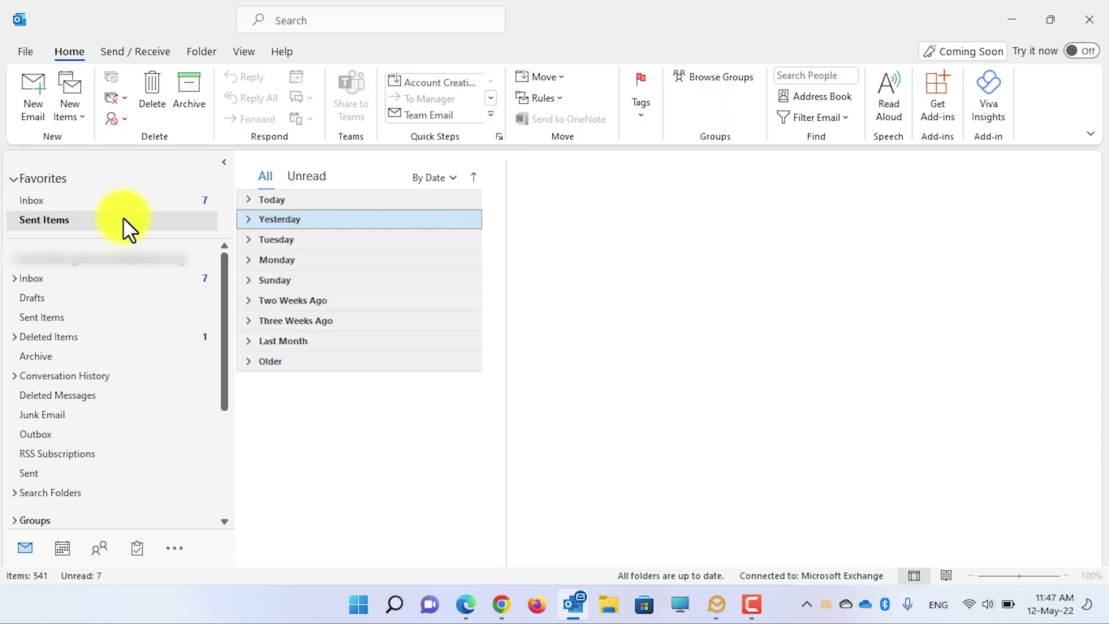
click(248, 200)
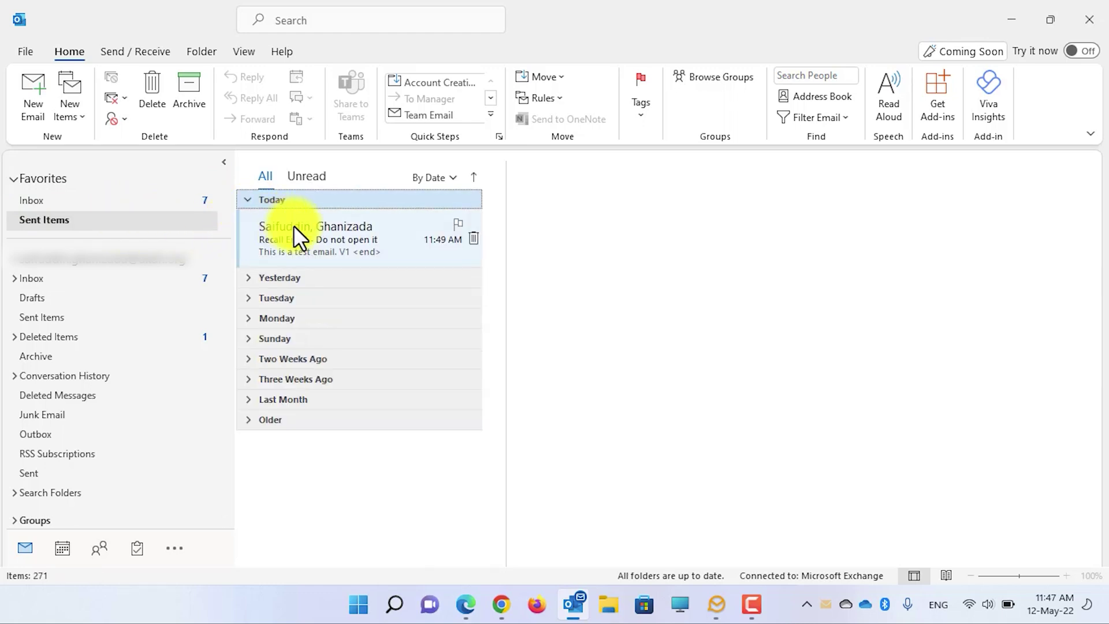
click(321, 237)
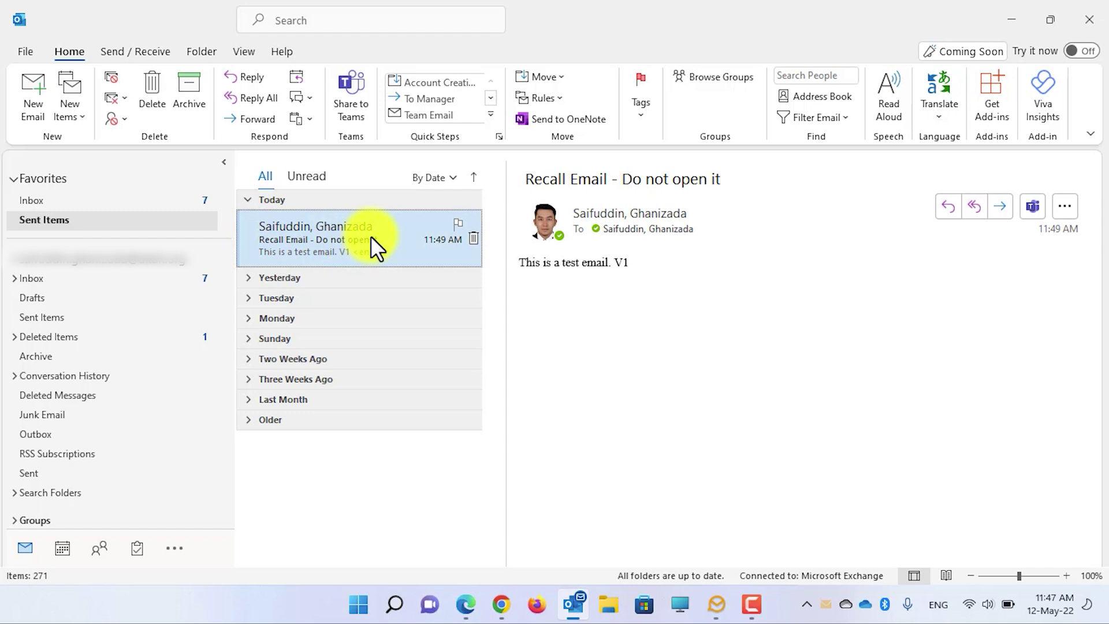
double_click(370, 236)
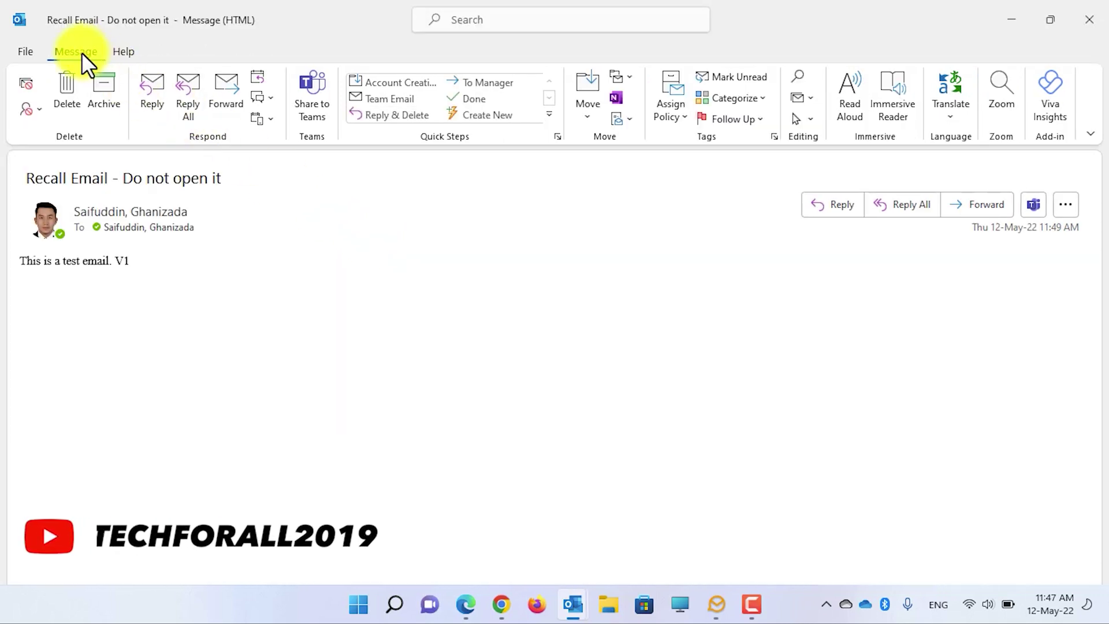
Step: Recall the test message, deleting unread copies with the recall result report left on
click(630, 120)
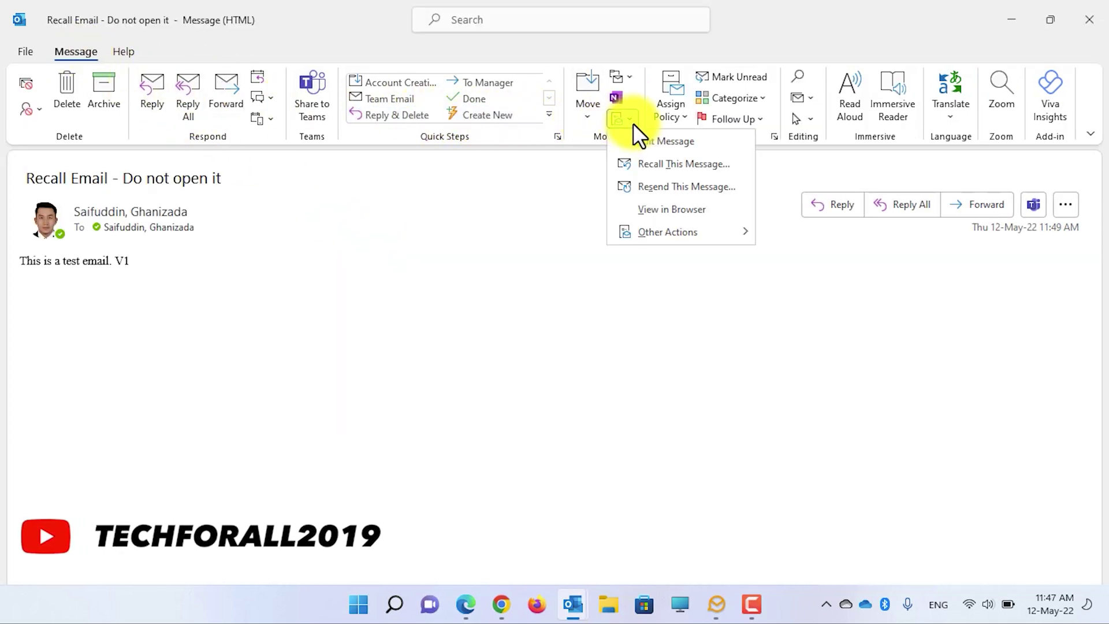
click(672, 167)
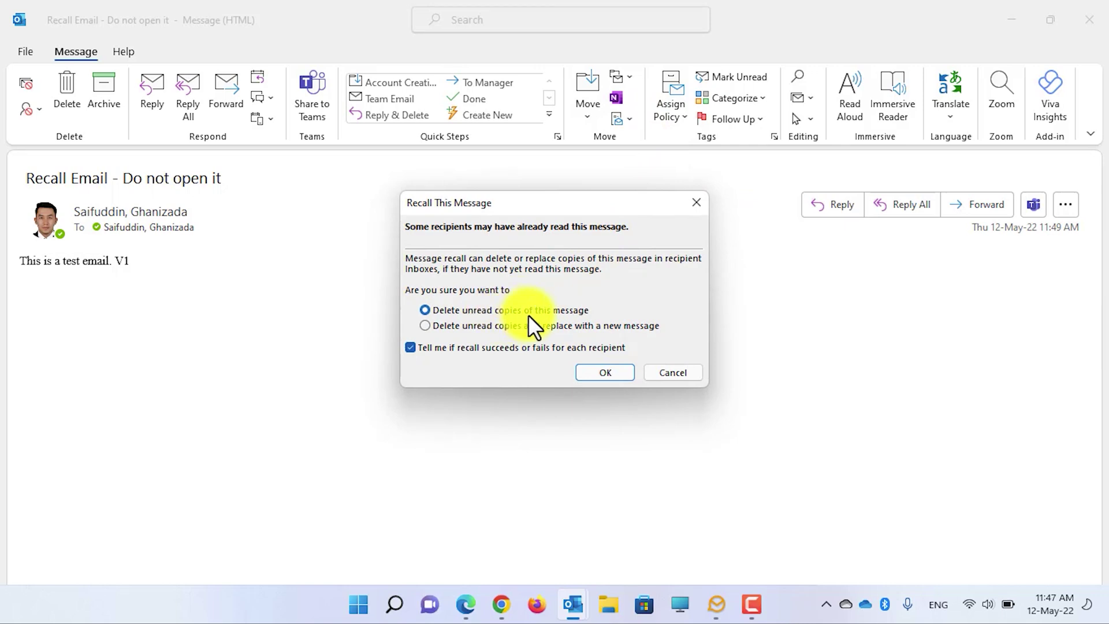
click(451, 349)
click(447, 347)
click(609, 372)
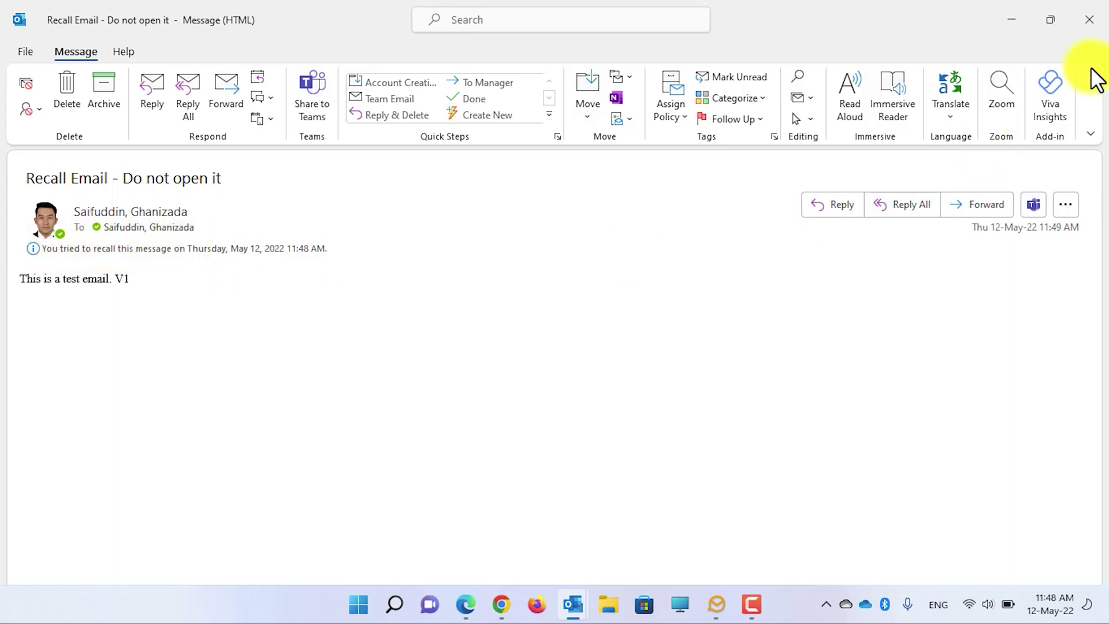
click(1088, 22)
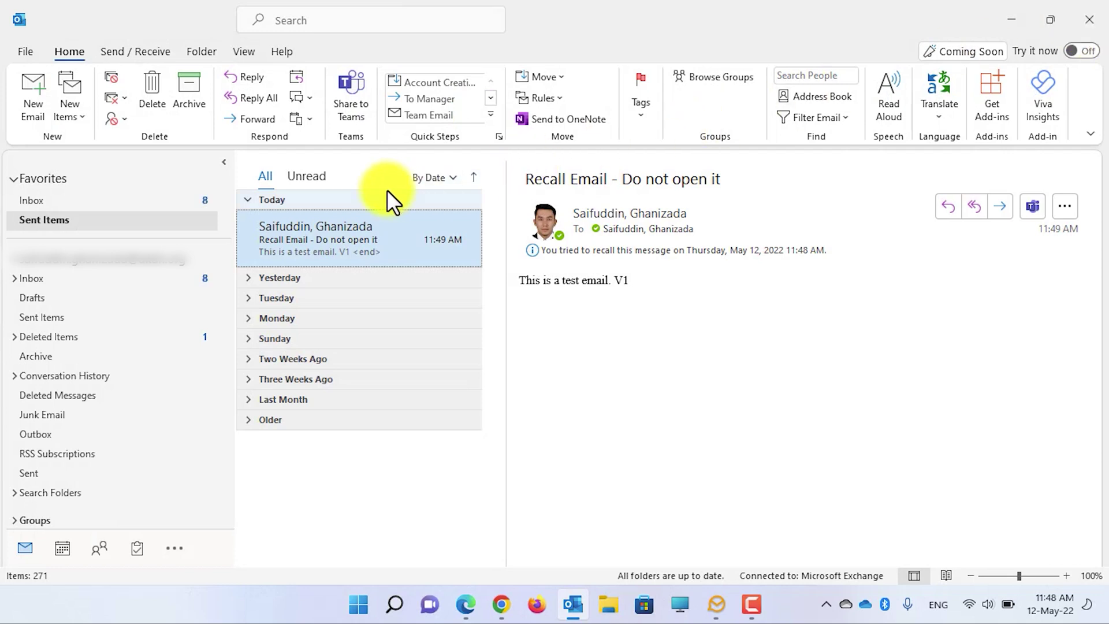
click(343, 198)
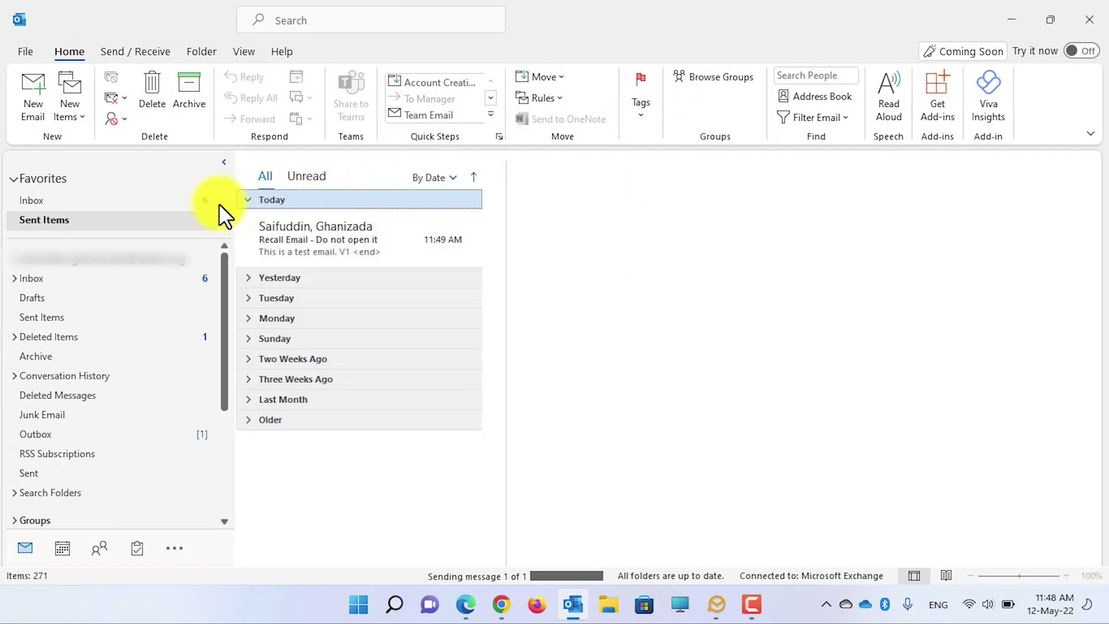
Step: Open the Message Recall Success report from today's Inbox messages
click(174, 202)
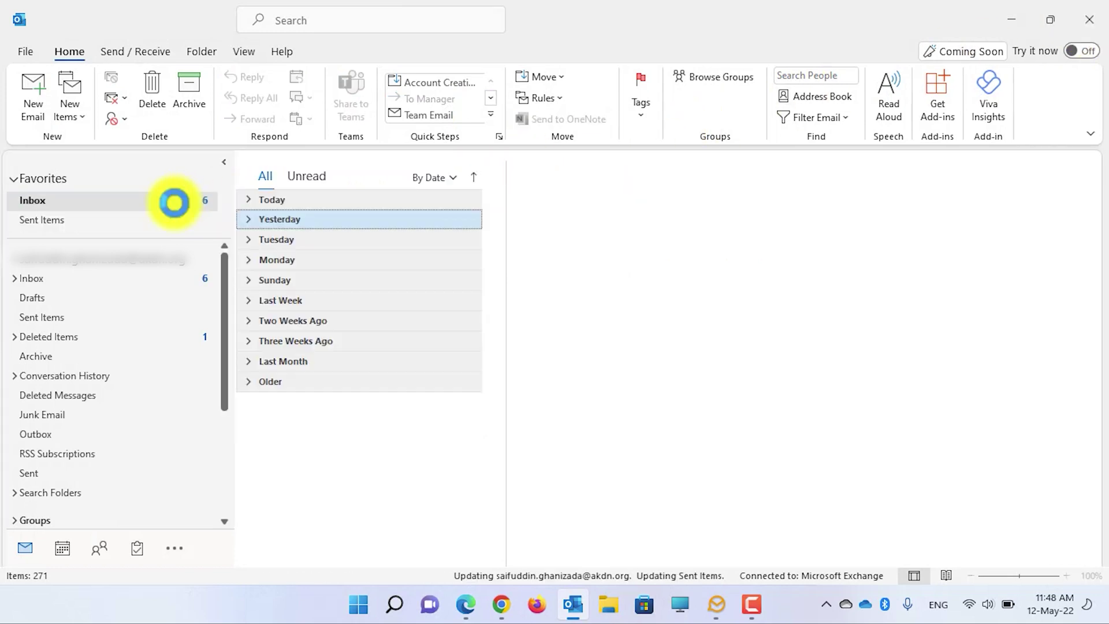
click(247, 200)
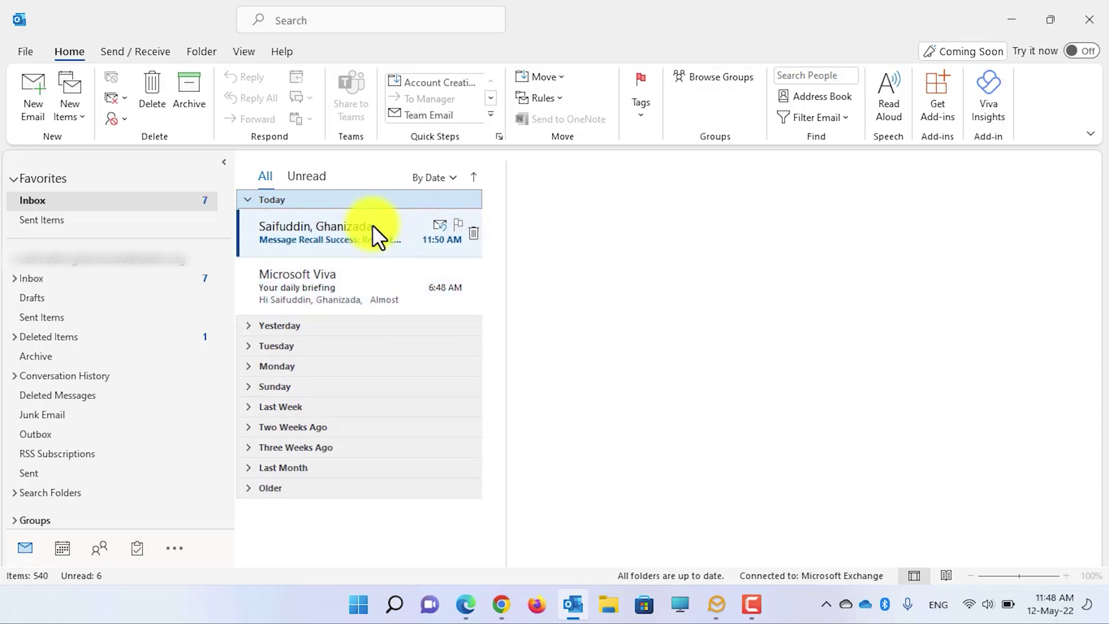
click(331, 233)
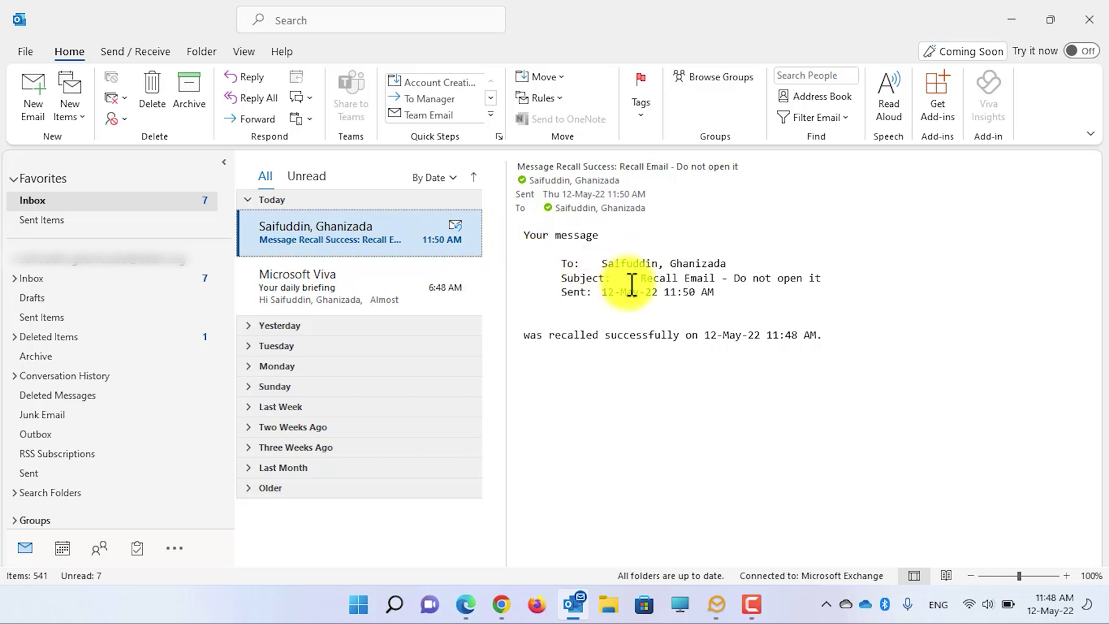
Step: Highlight the word Recall, the 12-May-22 sent date and the recall time in the report
double_click(653, 278)
drag(601, 292, 663, 296)
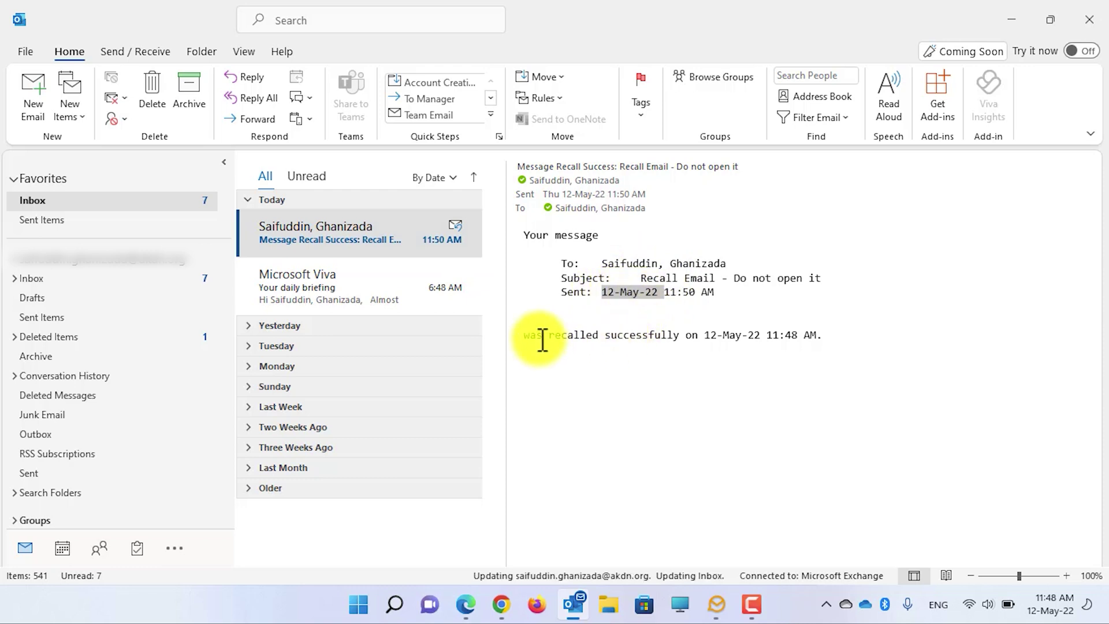
click(702, 333)
drag(703, 334, 788, 341)
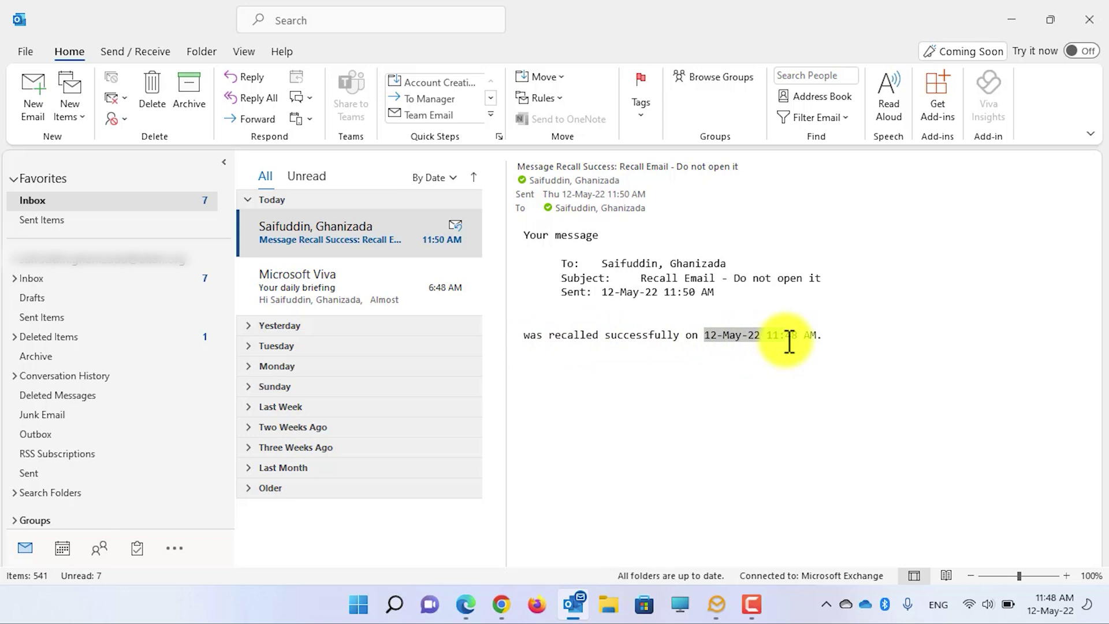
click(375, 250)
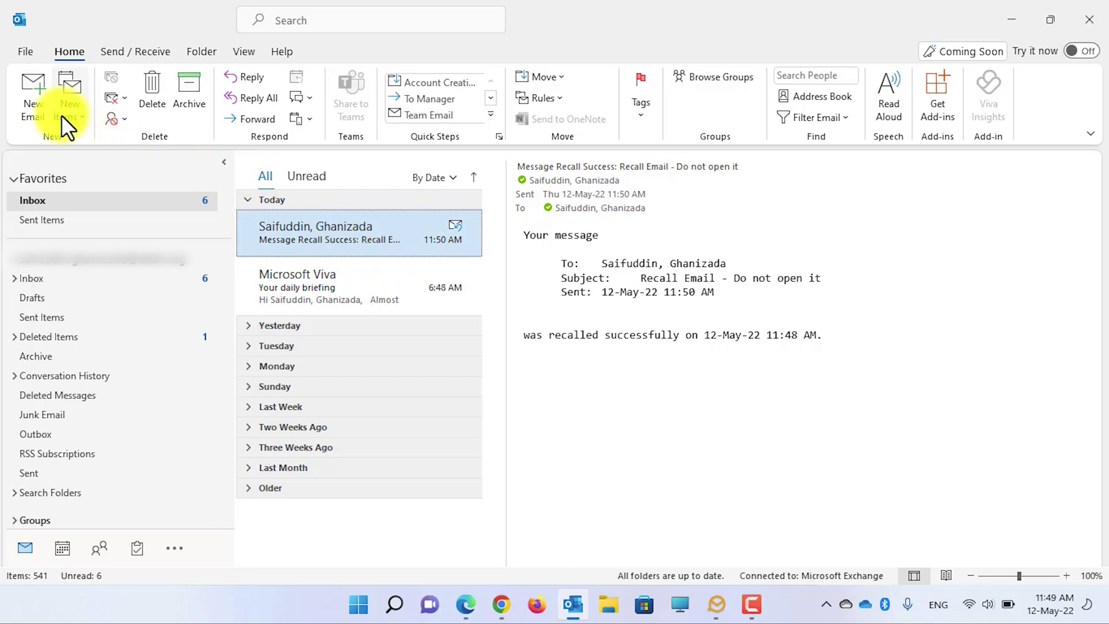
Step: Start a new email to the contact with subject 'Recall - Replace this email with a new one'
click(39, 101)
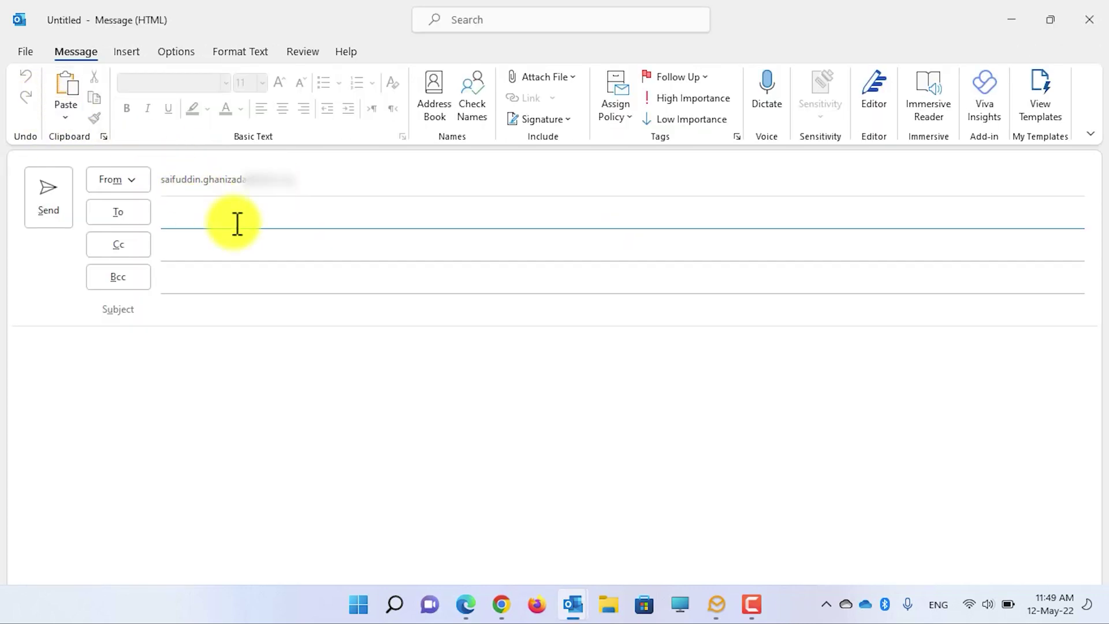
text(saifuddin.ghan)
key(Return)
click(256, 312)
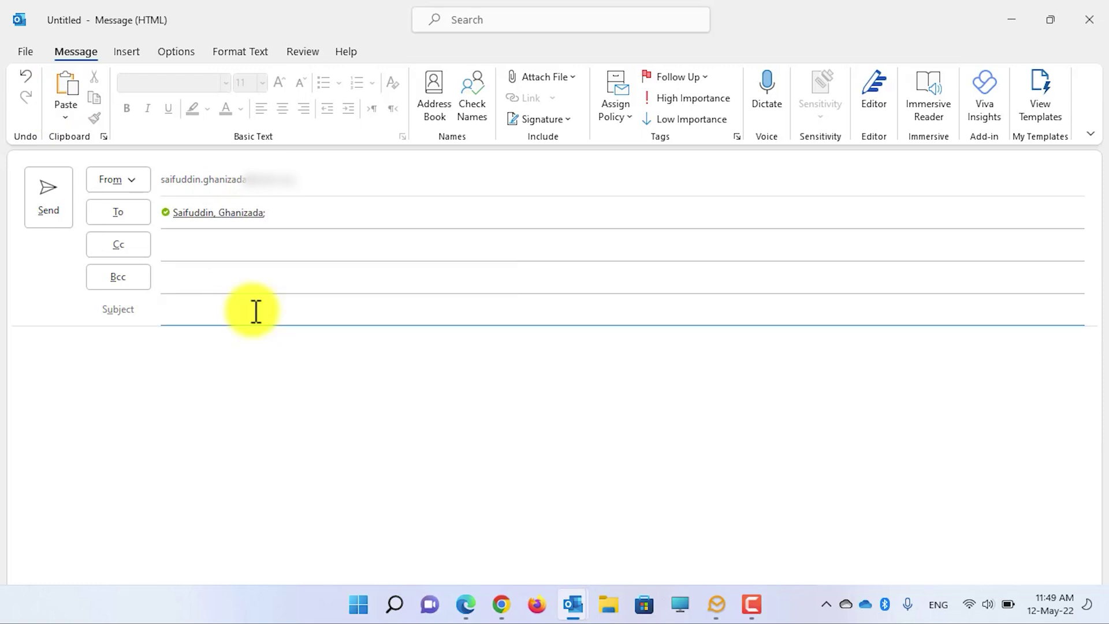
text(Recall - Replace this email with a new one)
key(Tab)
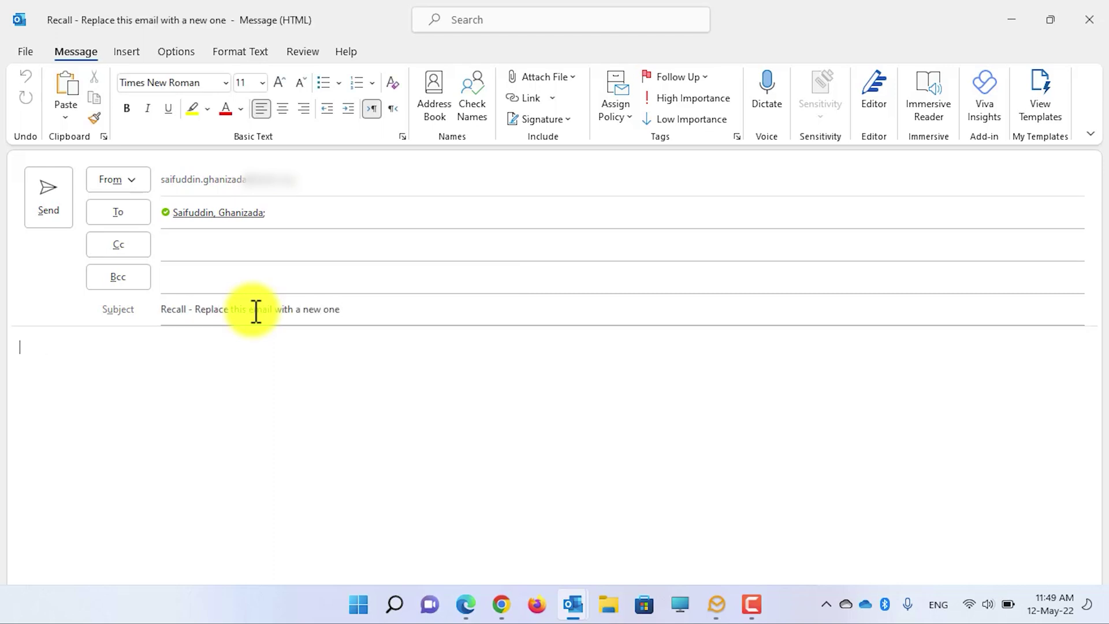
Step: Write a body greeting the contact, declining the 12-May-2022 1 AM meeting, signed 'Regards,' and send it
text(Dear Saifuddin,)
key(Return)
text(I have a meeting on )
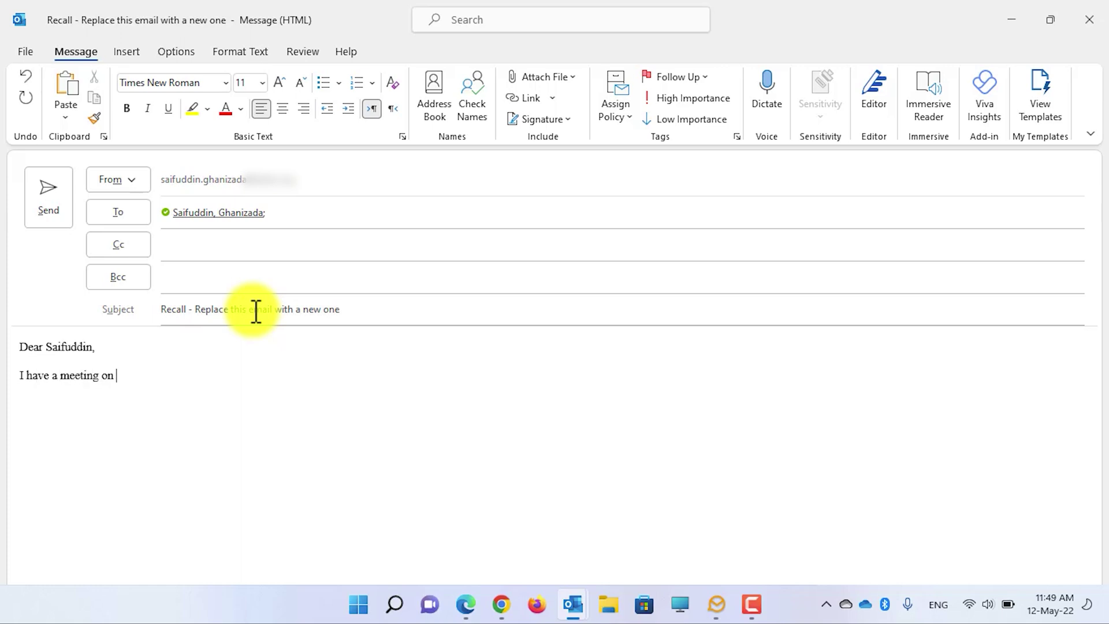
text(12-May-2022 at 1 AM, So )
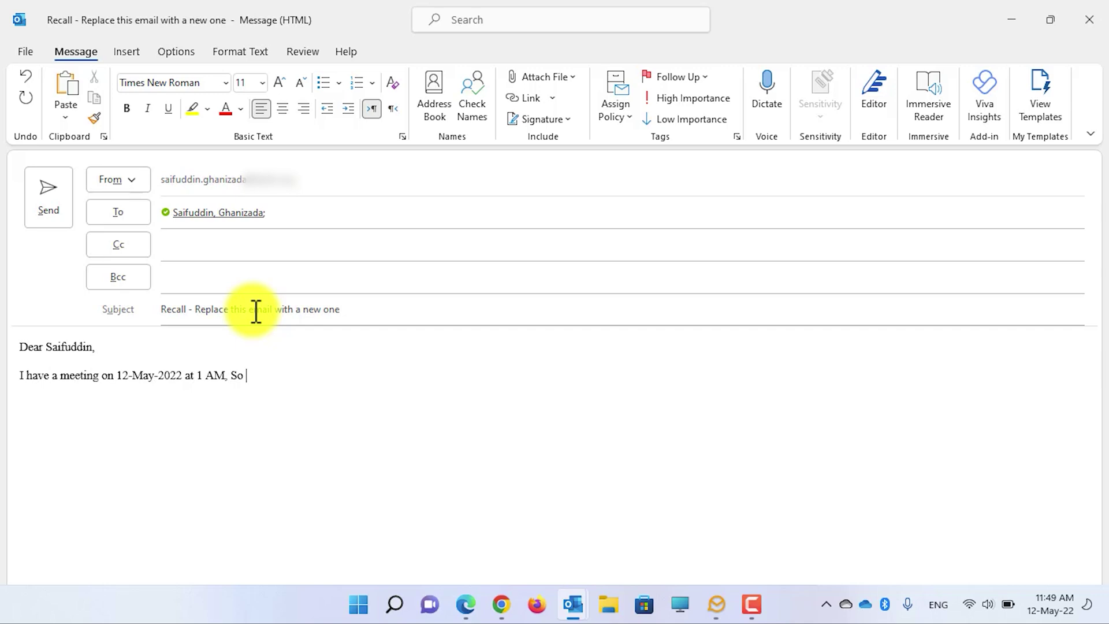
text(I will not be able to come to the)
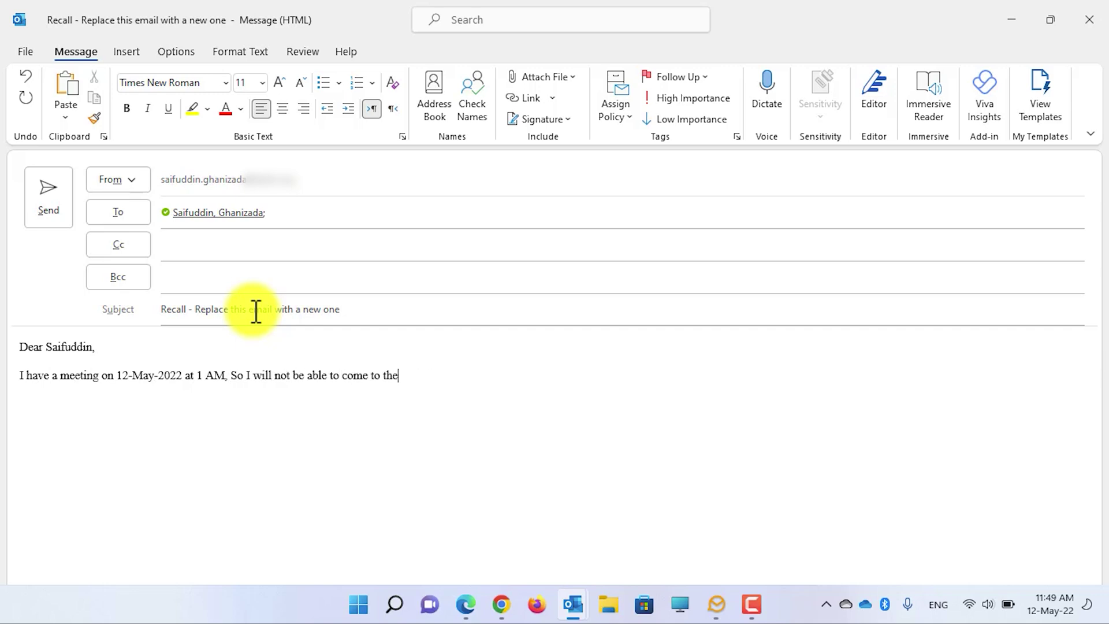
text( meeting which is held )
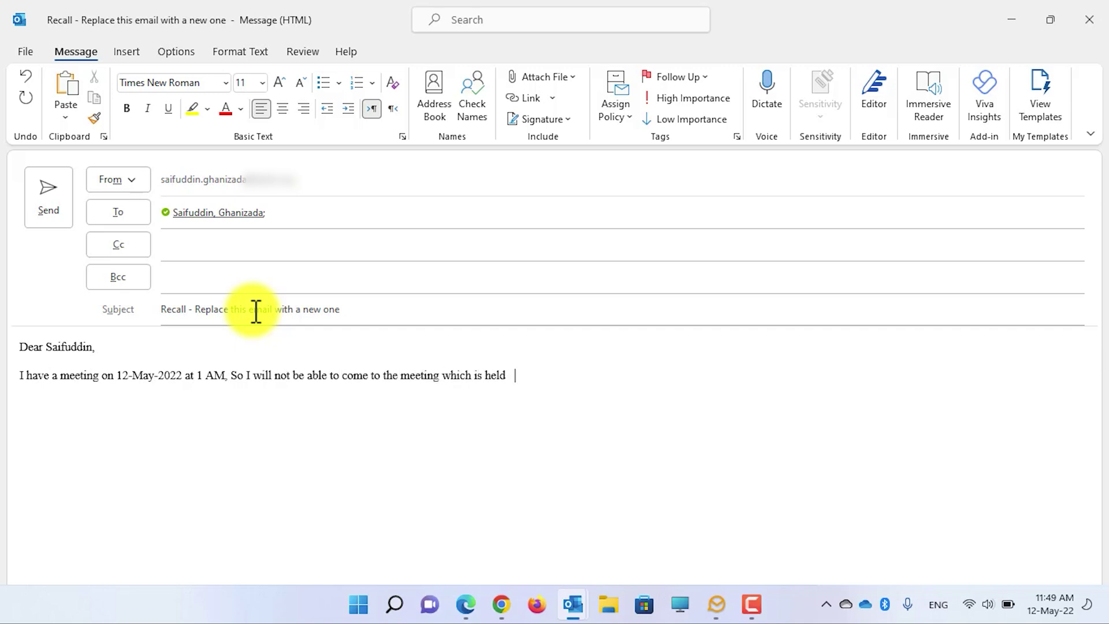
text(at the conference room.)
key(Return)
text(Regards,)
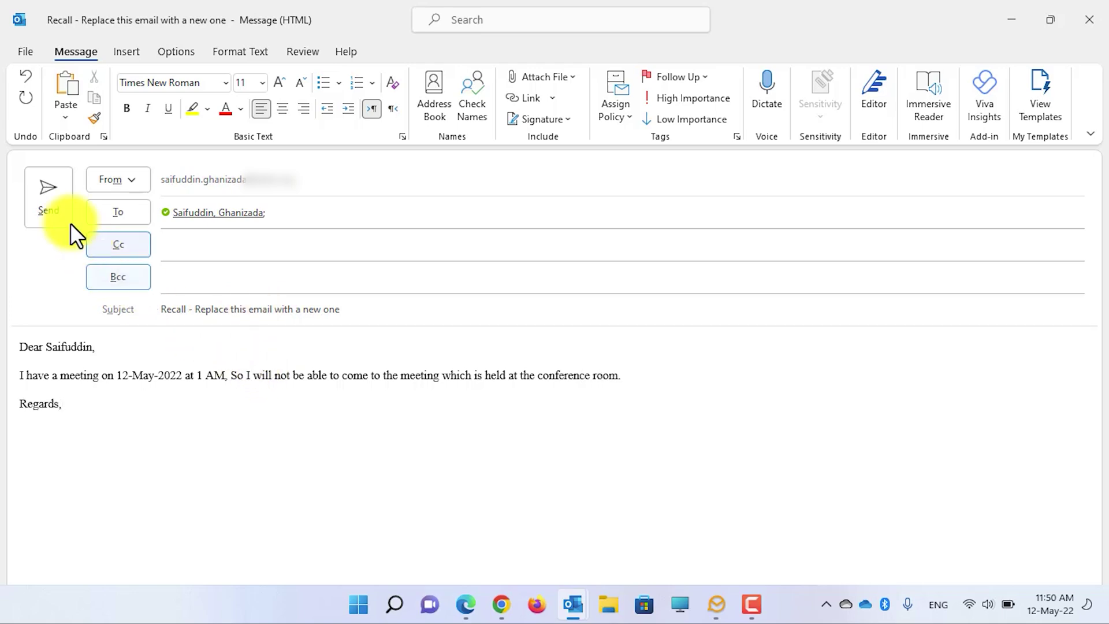
click(47, 199)
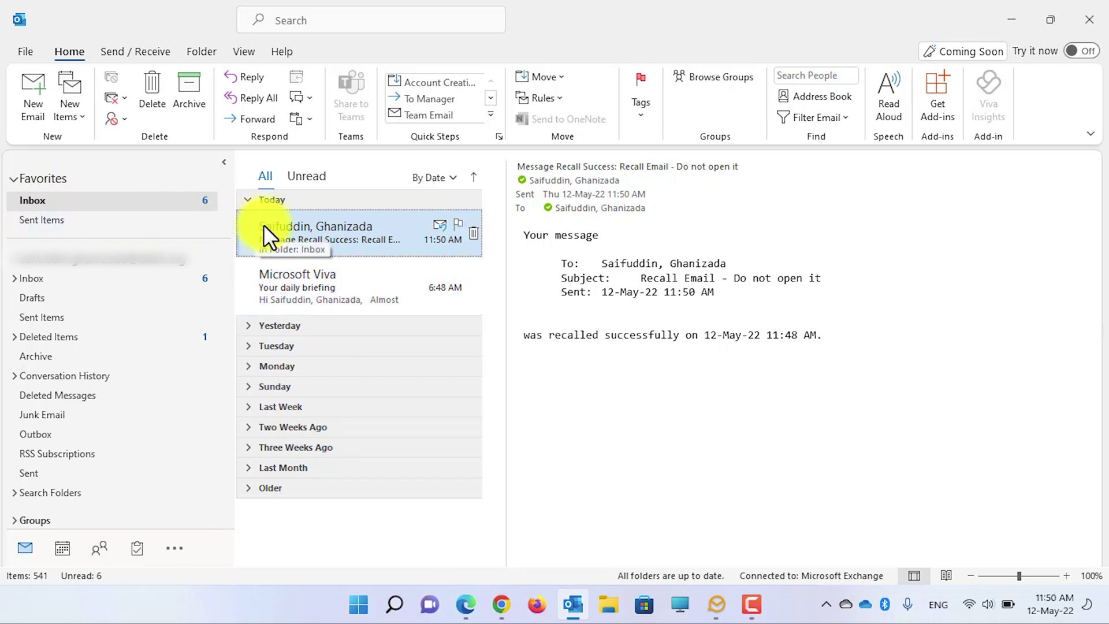
Step: Open the 11:52 AM 'Recall - Replace this email with a new one' message from Sent Items in its own window
click(282, 200)
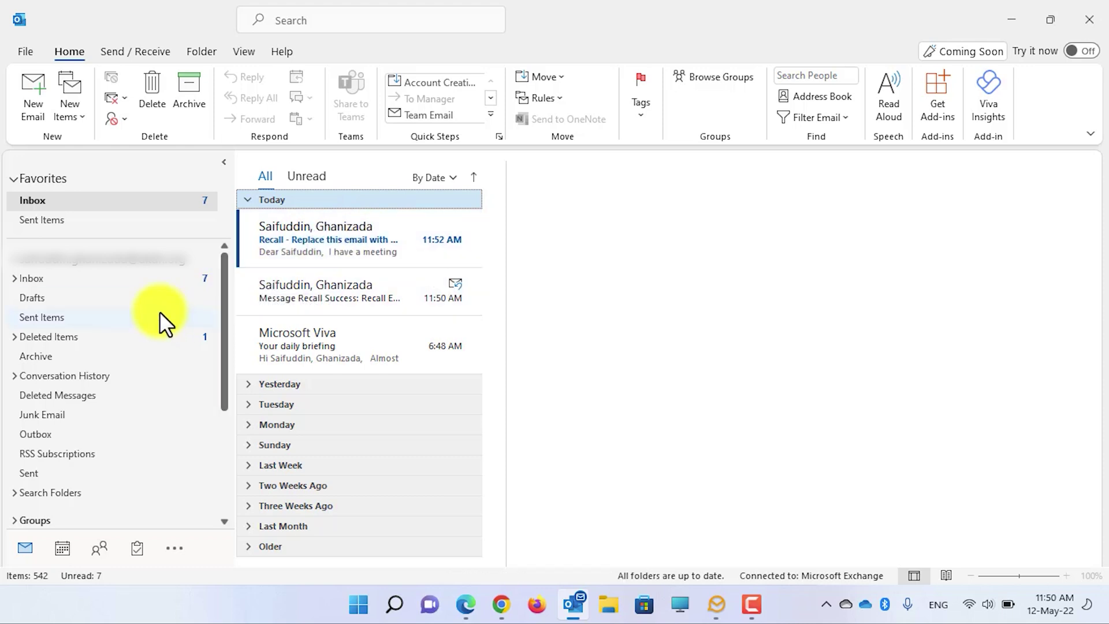
click(127, 217)
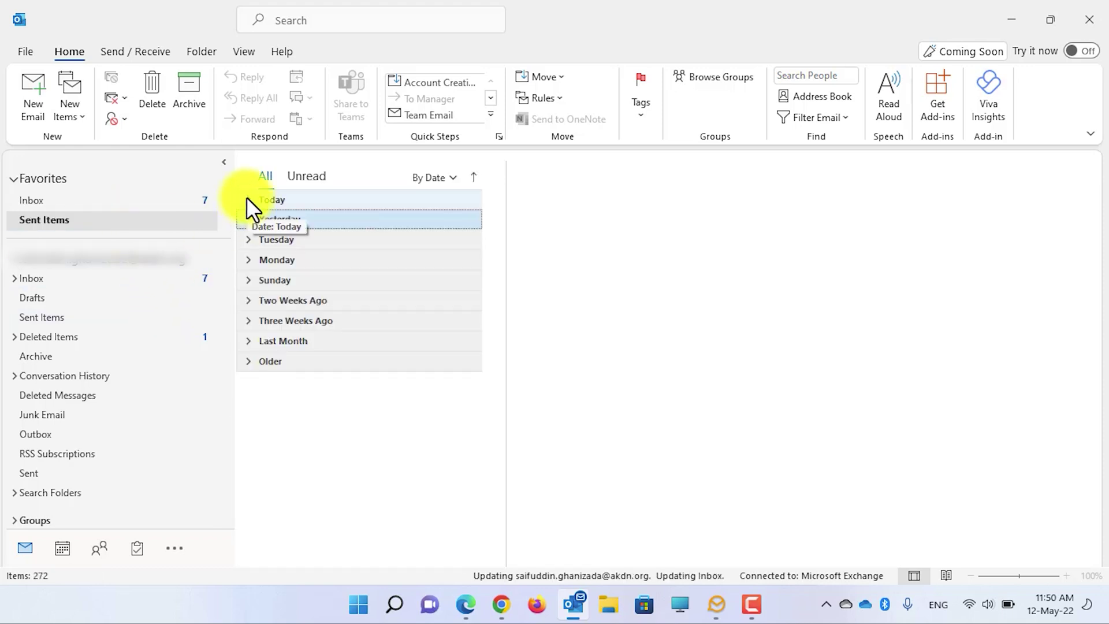
click(304, 226)
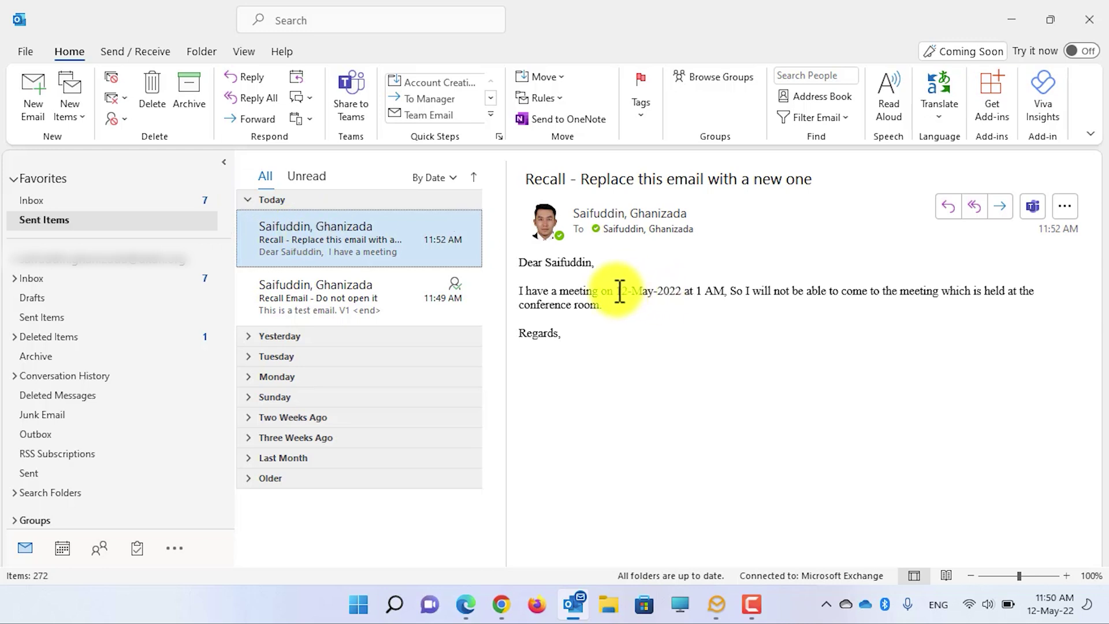
click(619, 292)
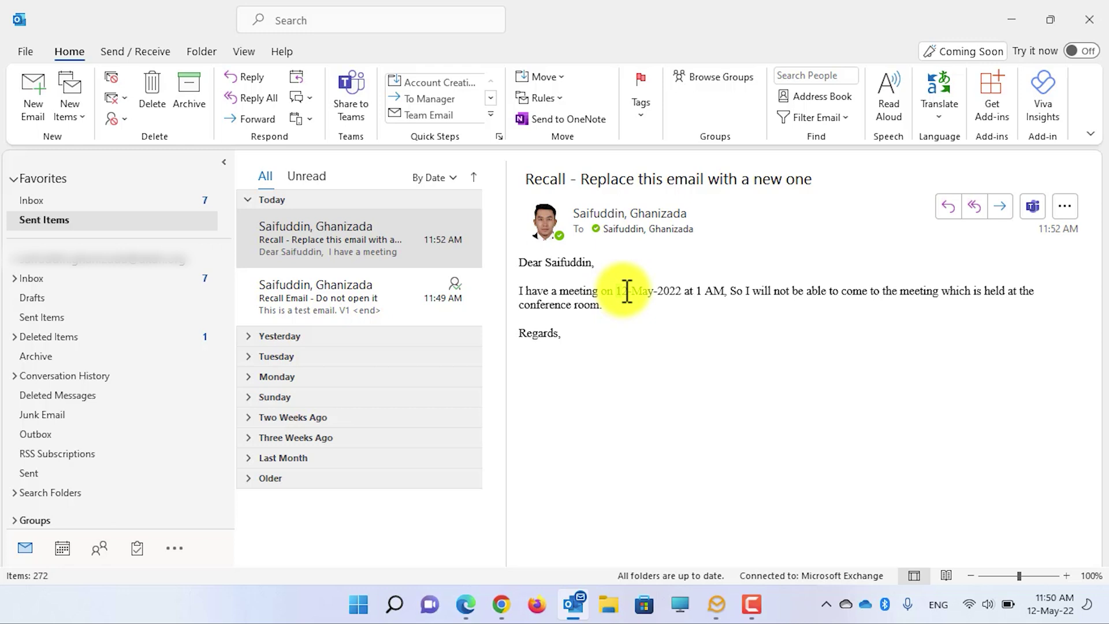
double_click(589, 304)
double_click(404, 238)
Step: Recall the meeting email, choosing to delete unread copies and replace them with a new message
click(629, 120)
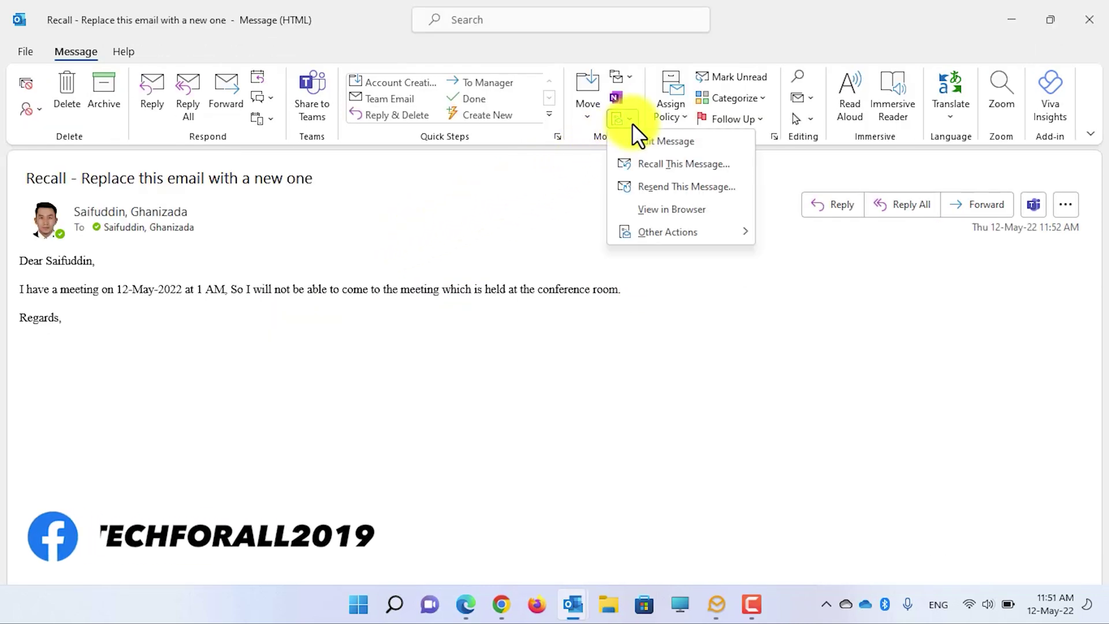
click(658, 169)
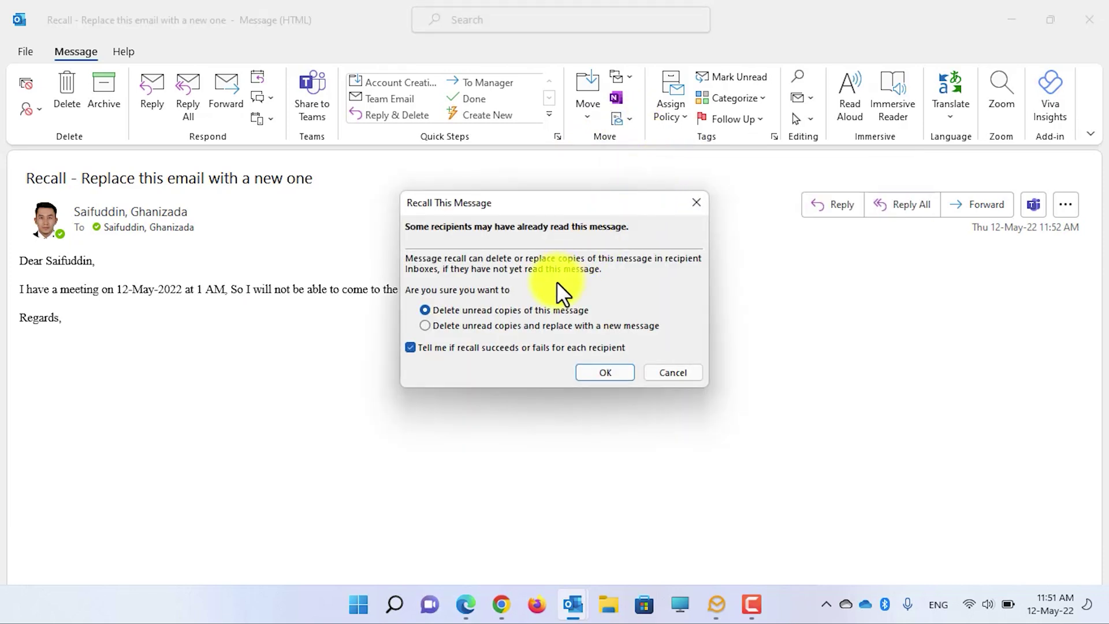
click(478, 324)
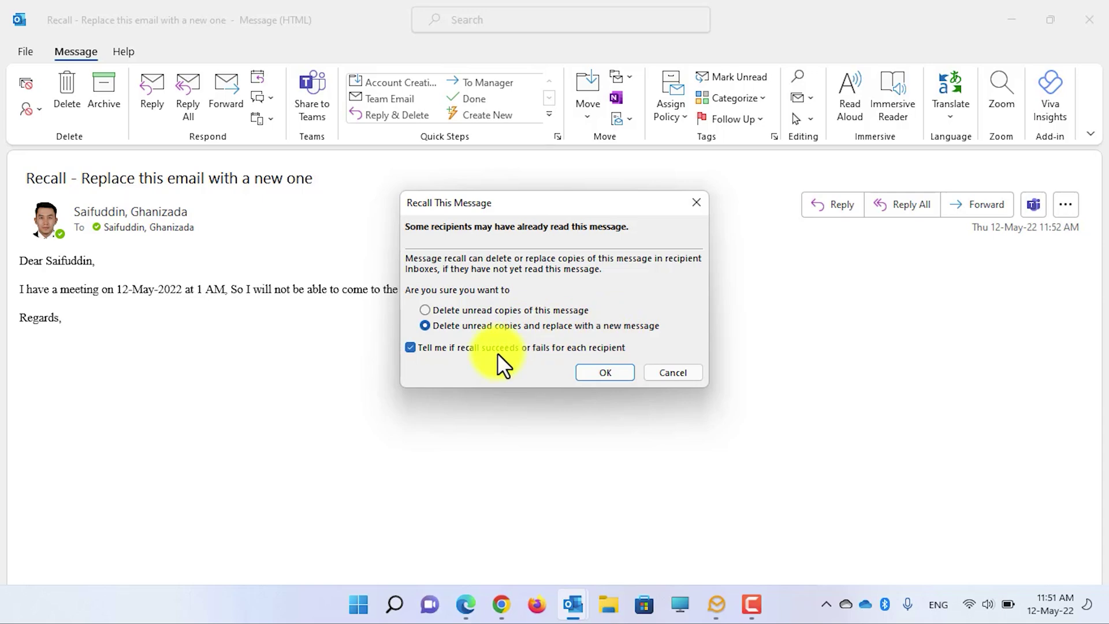
click(604, 373)
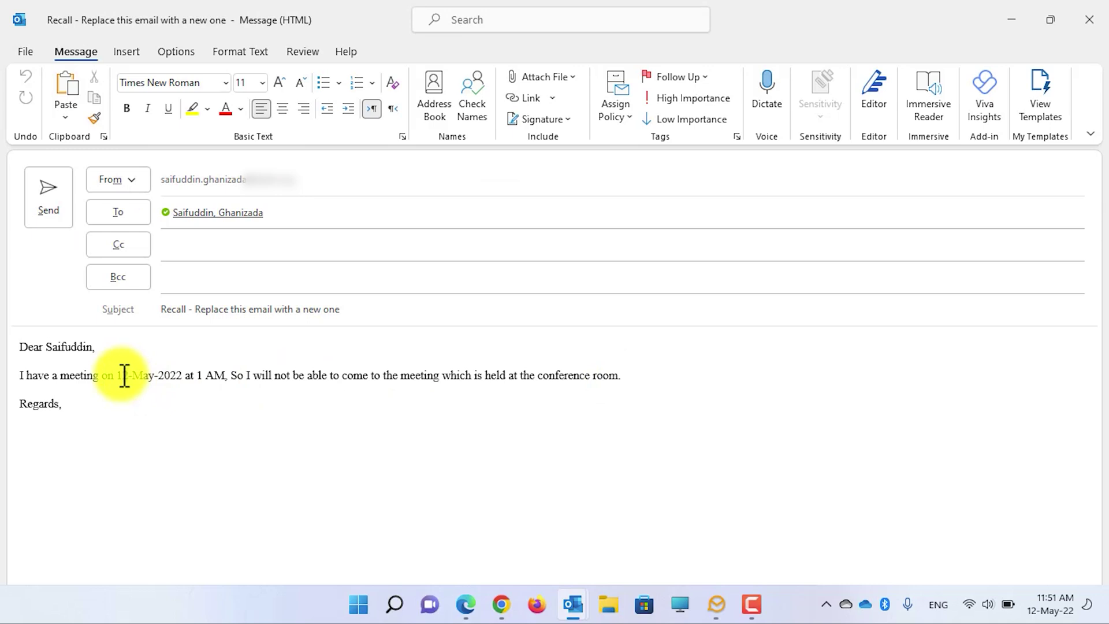
drag(122, 375, 129, 375)
Step: Change the date to 13-May-2022, highlight it yellow, send the replacement and close the original
text(3)
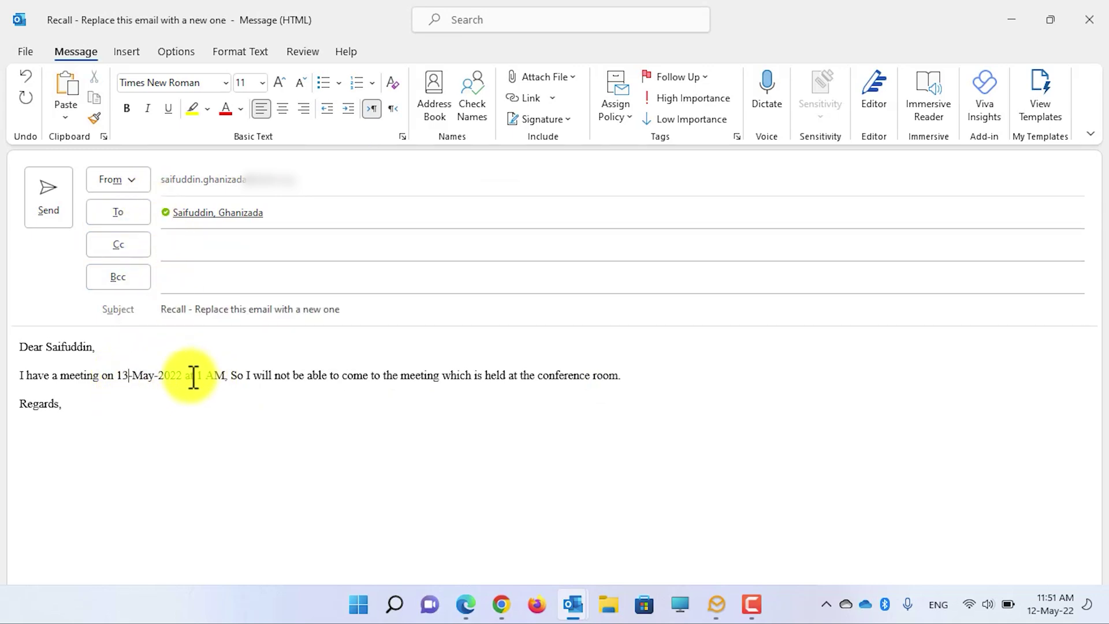
drag(186, 376, 117, 376)
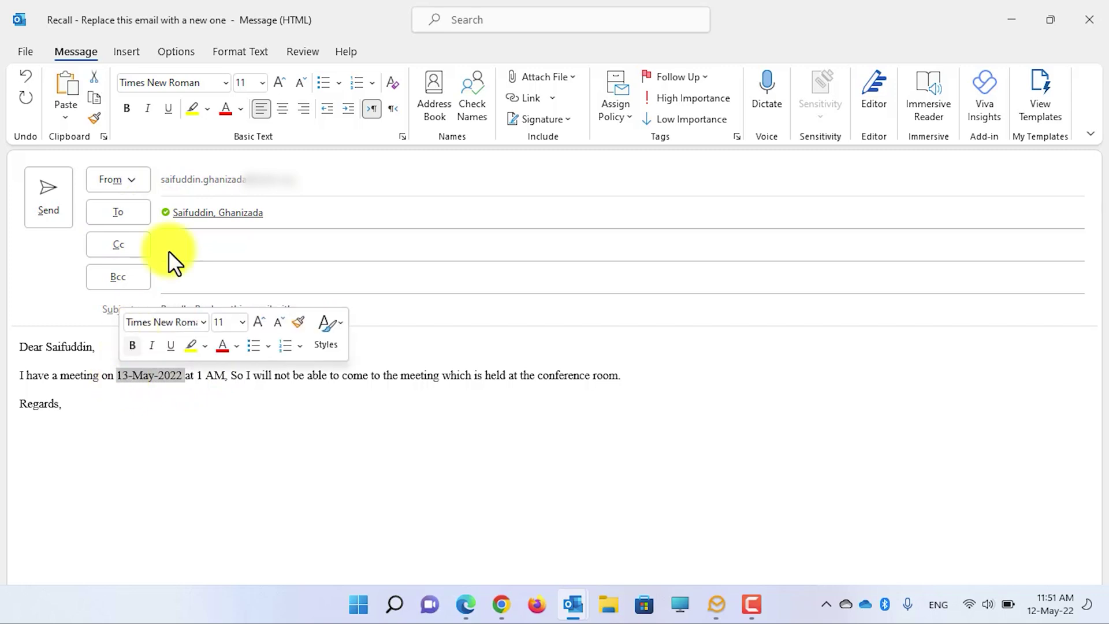
click(192, 108)
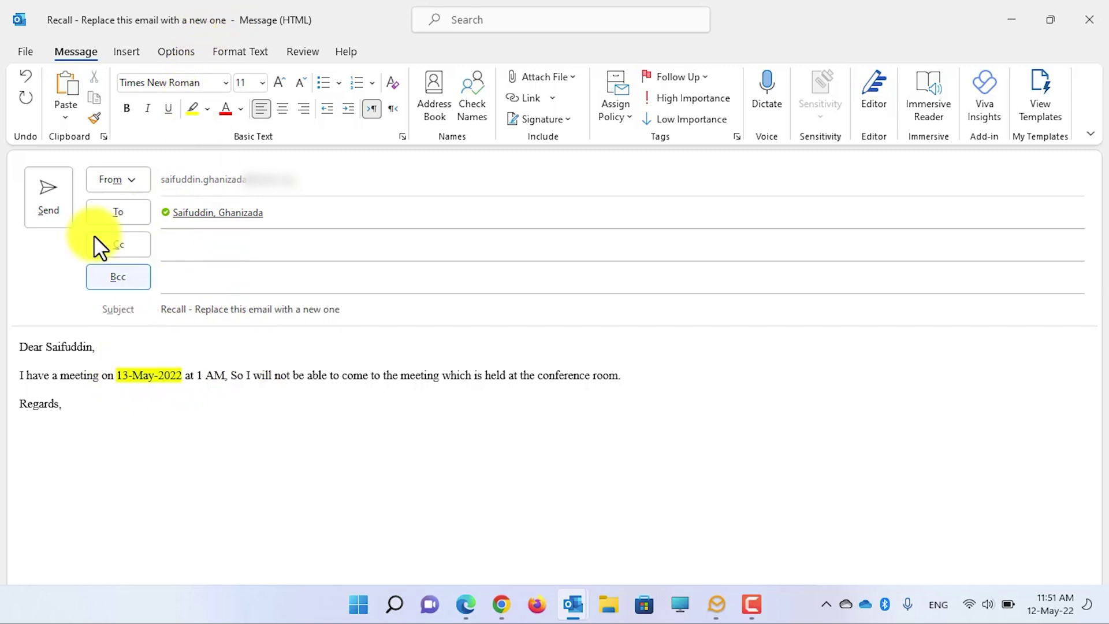
click(53, 197)
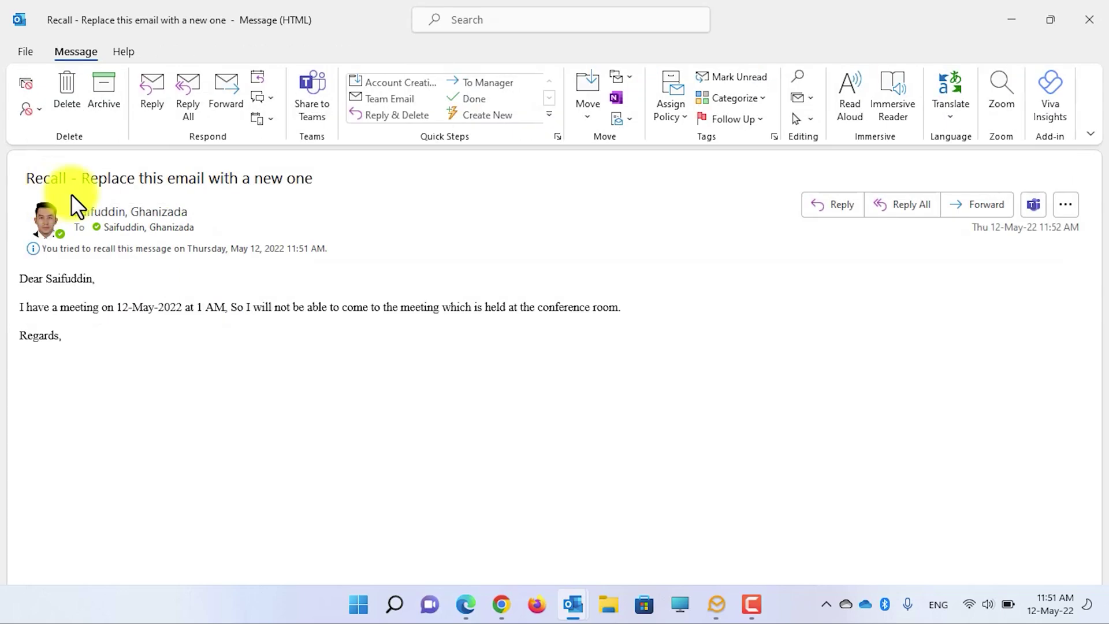
click(1089, 19)
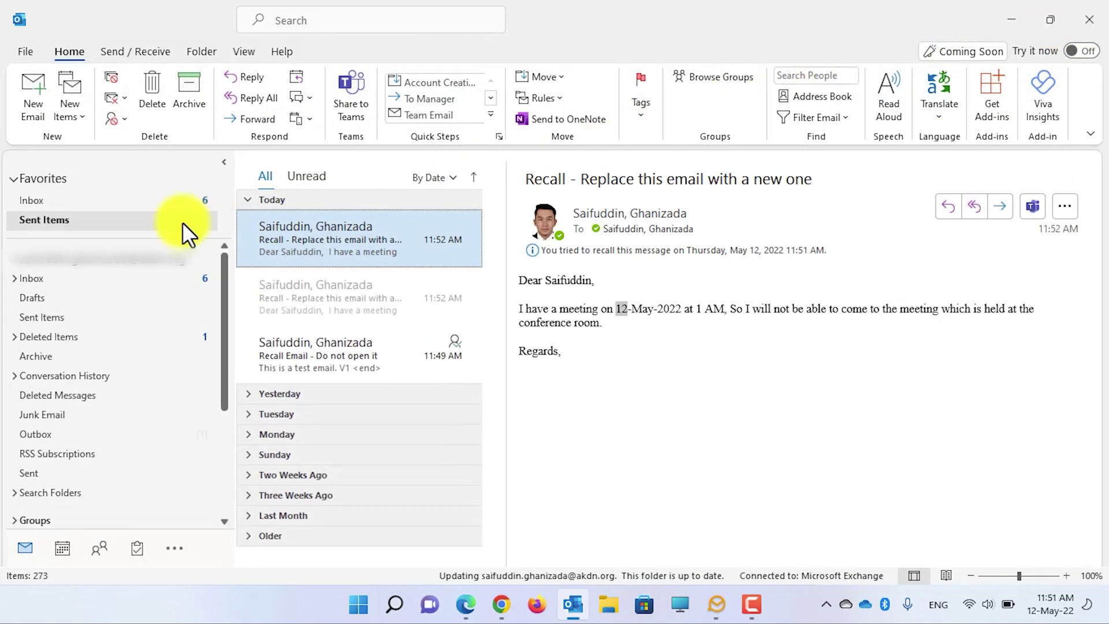
Step: Open the replacement email in the Inbox, alongside the new recall success report
click(165, 202)
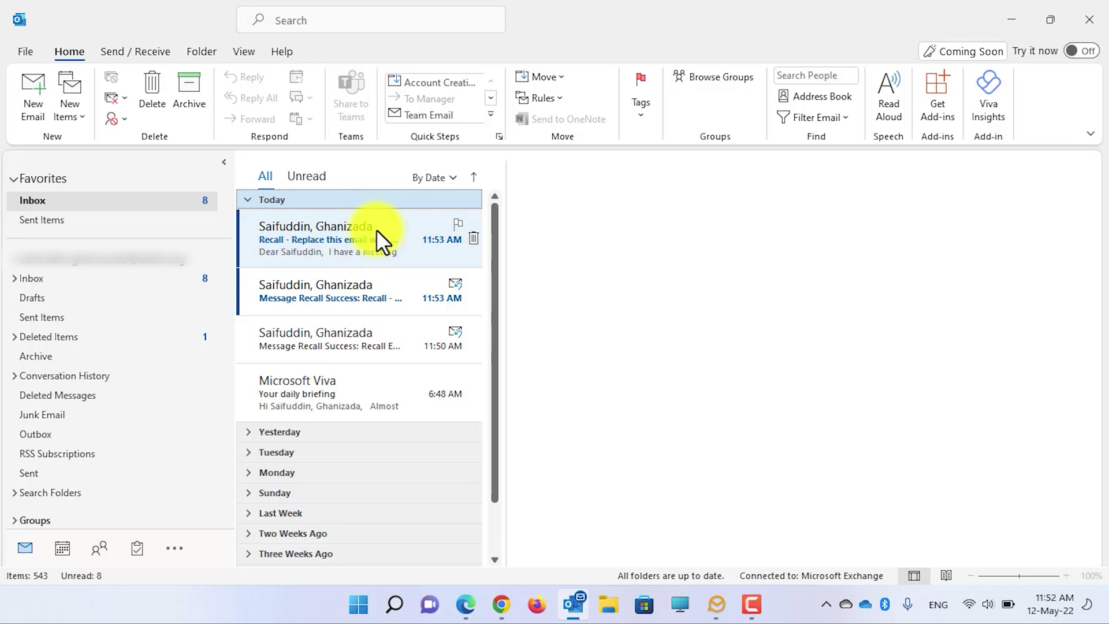
click(376, 230)
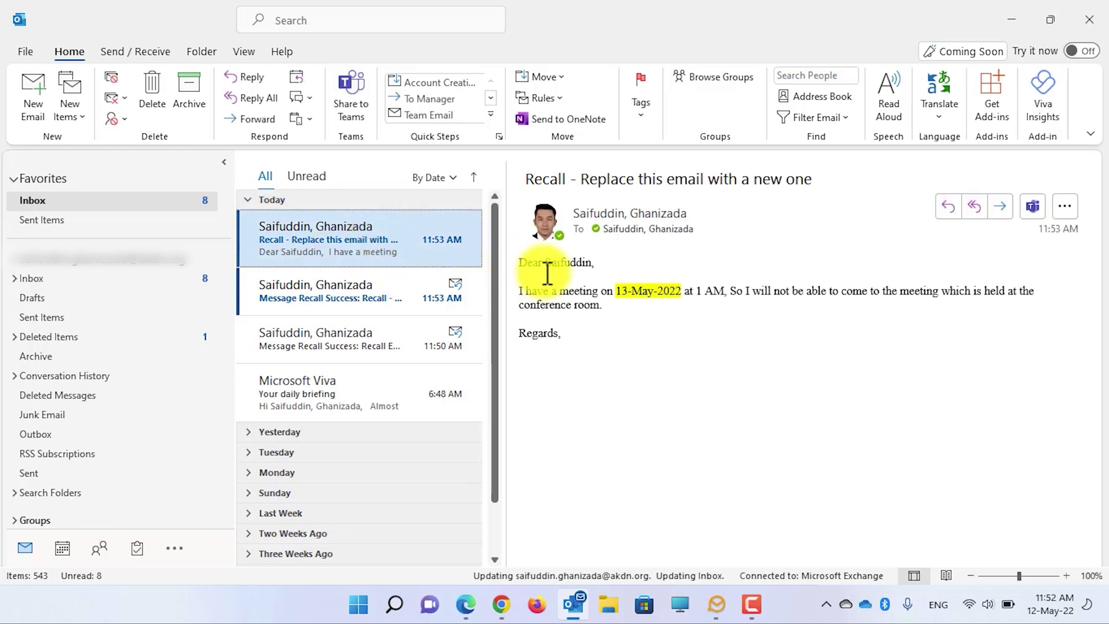
Step: Check the replacement's 13-May-2022 meeting date and the Message Recall Success report's confirmation line
drag(617, 290, 683, 294)
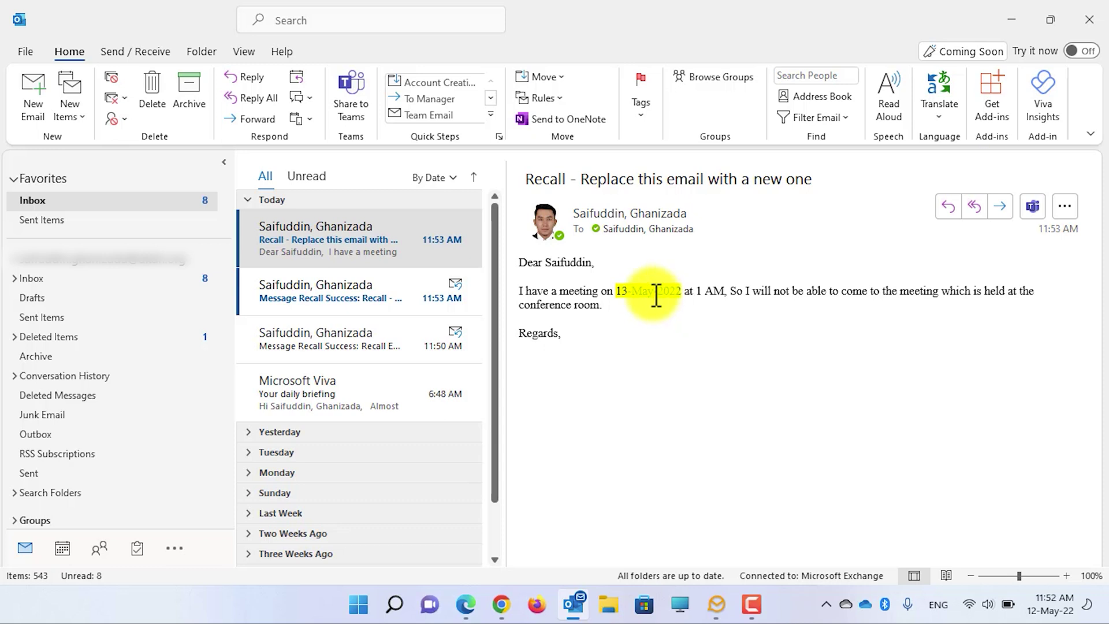
click(343, 296)
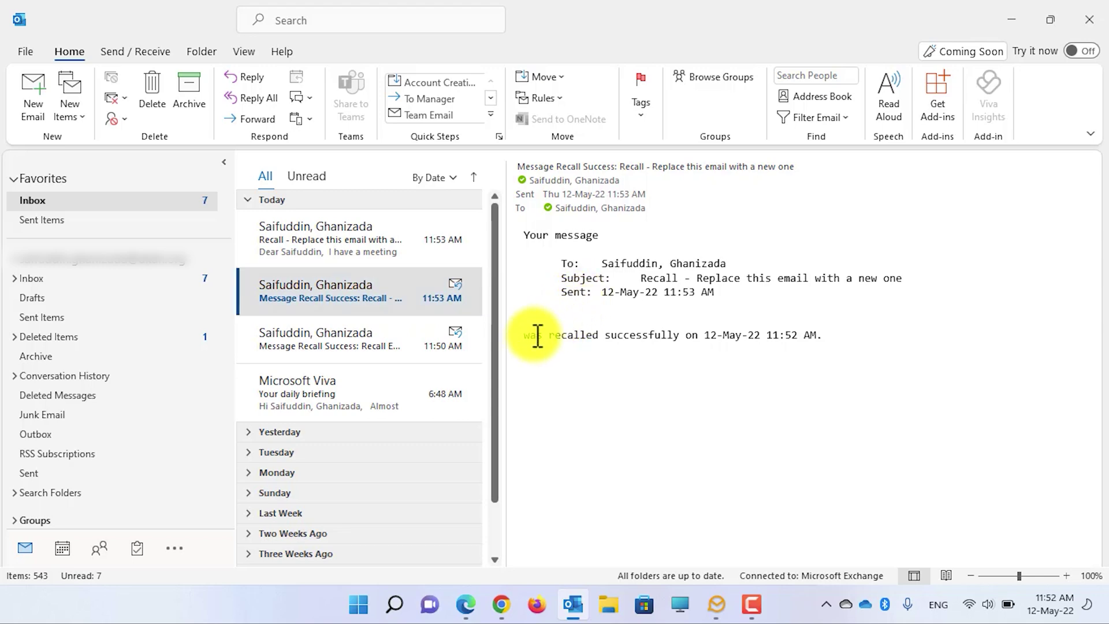
drag(524, 335, 625, 349)
click(647, 345)
Step: Reopen the replacement message, then show today's messages in Sent Items
click(351, 240)
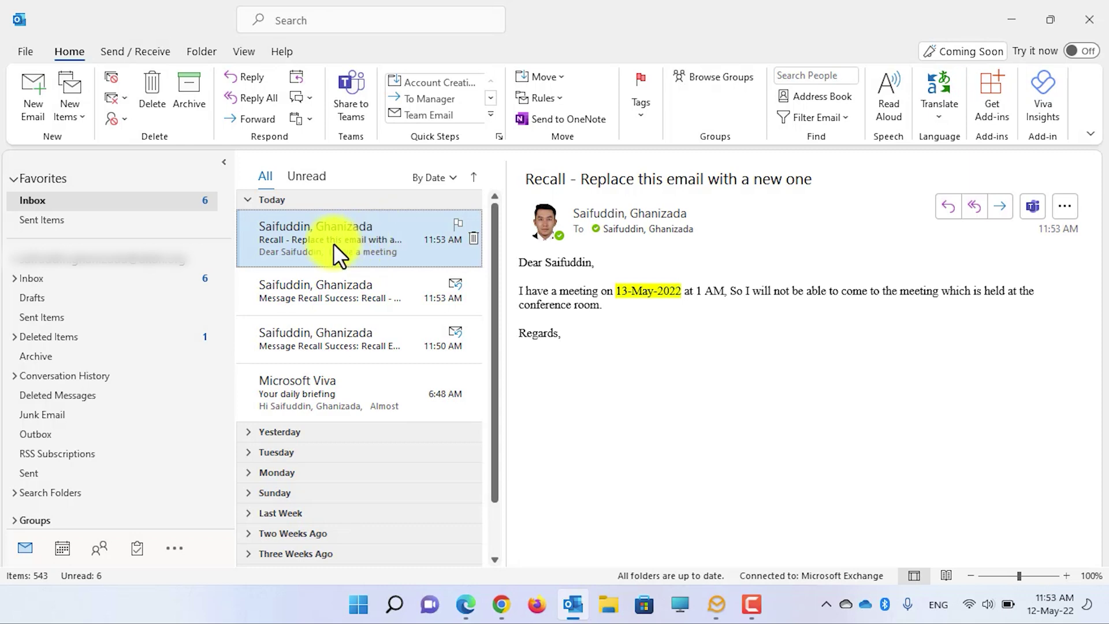
click(147, 225)
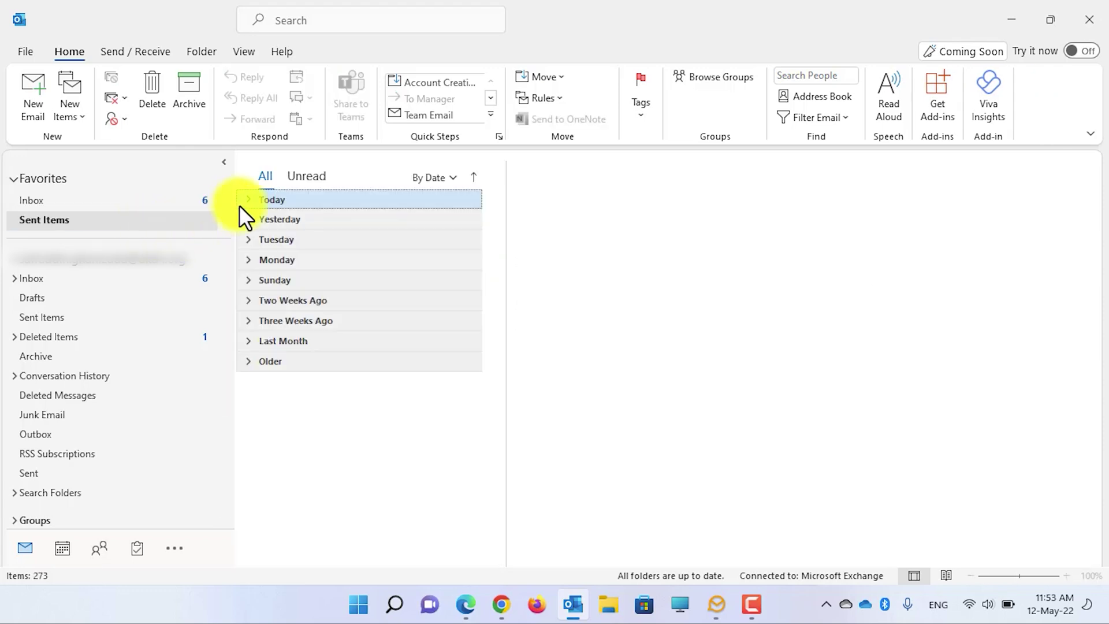
click(247, 199)
Step: Recall the 11:53 AM meeting email, choosing to delete unread copies and replace with a new message
click(324, 241)
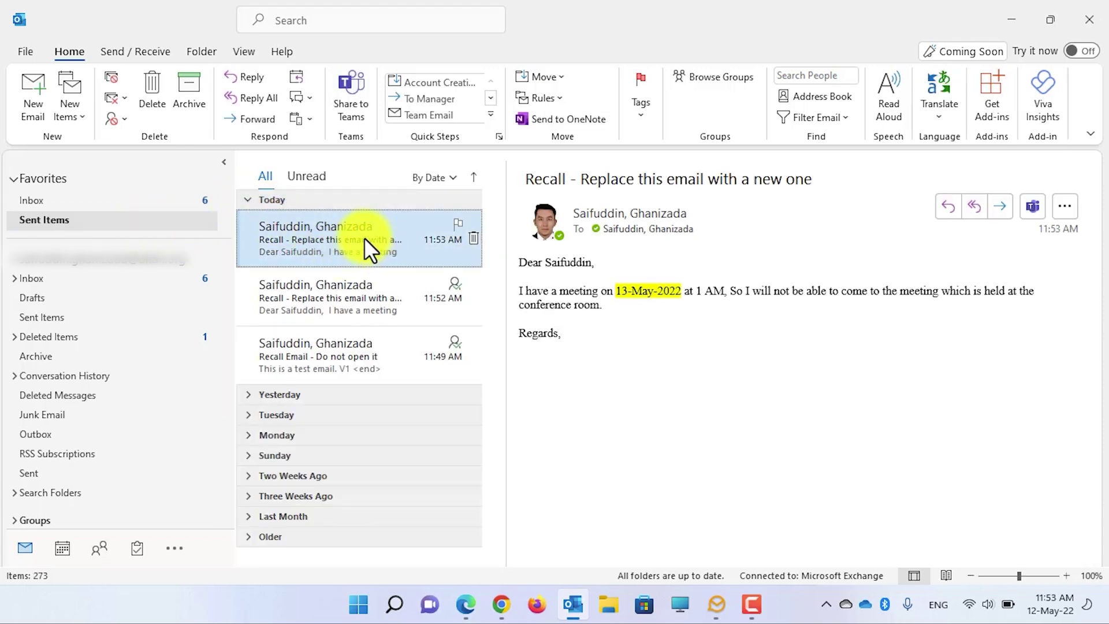
double_click(699, 291)
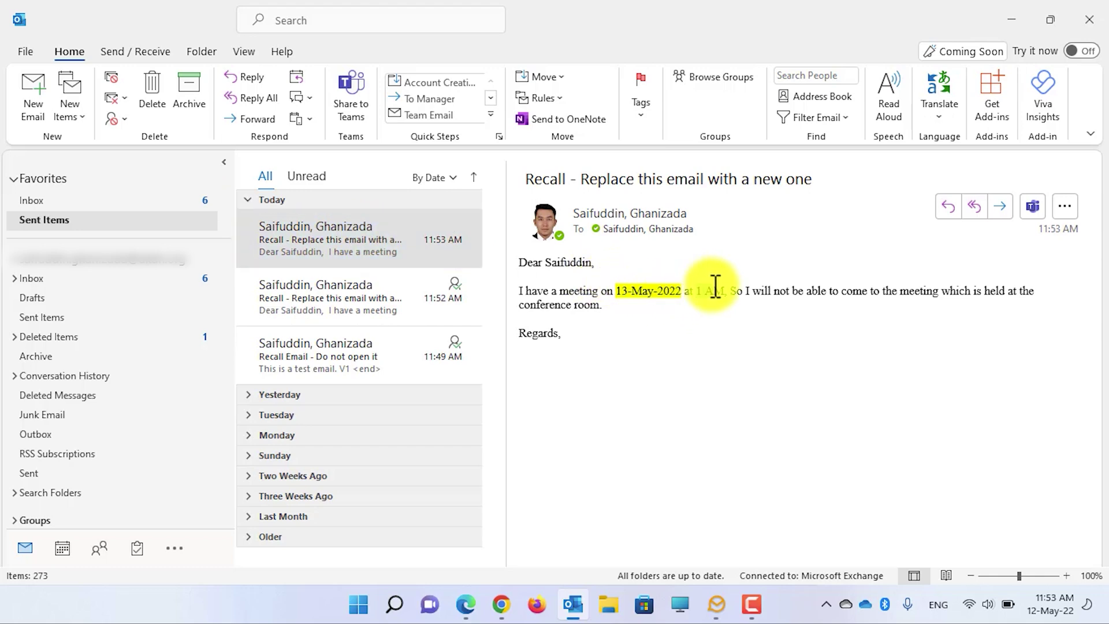
double_click(394, 241)
click(624, 120)
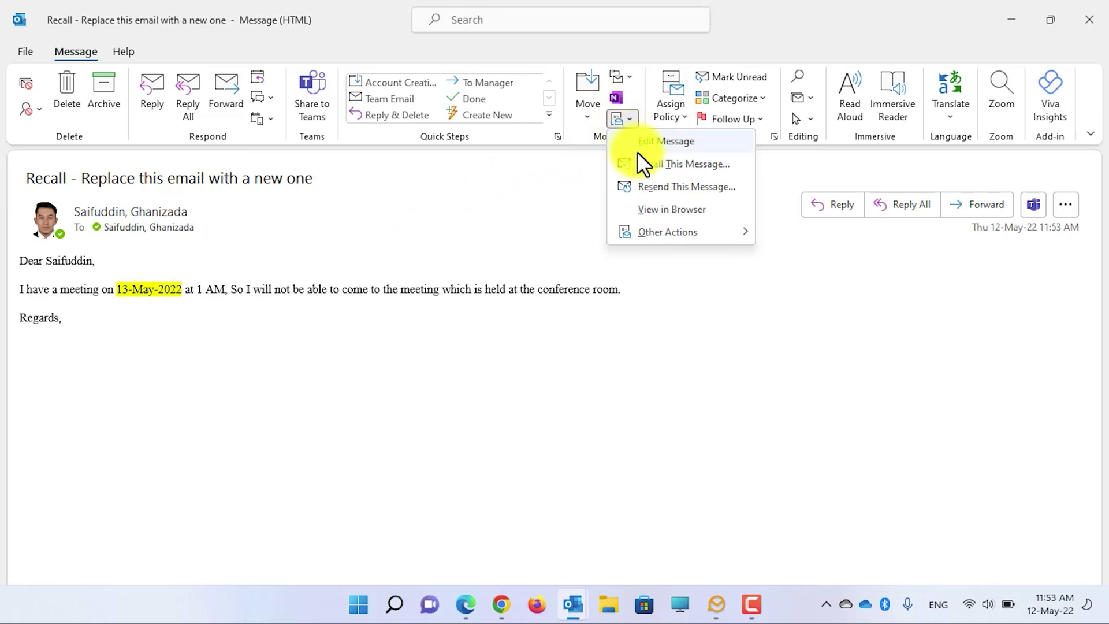
click(676, 166)
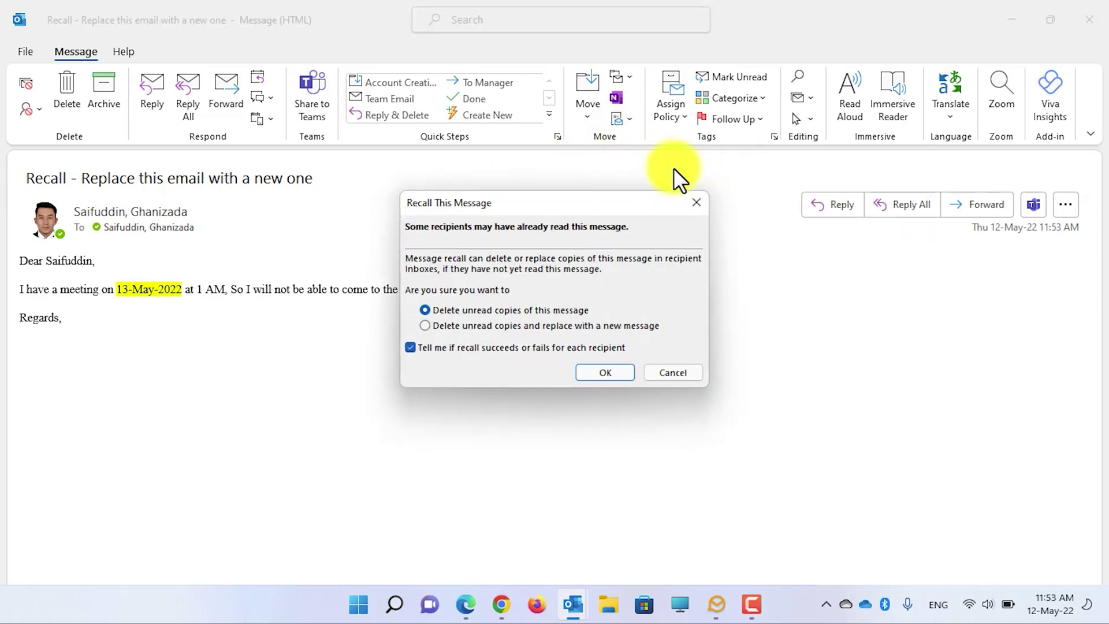
click(534, 326)
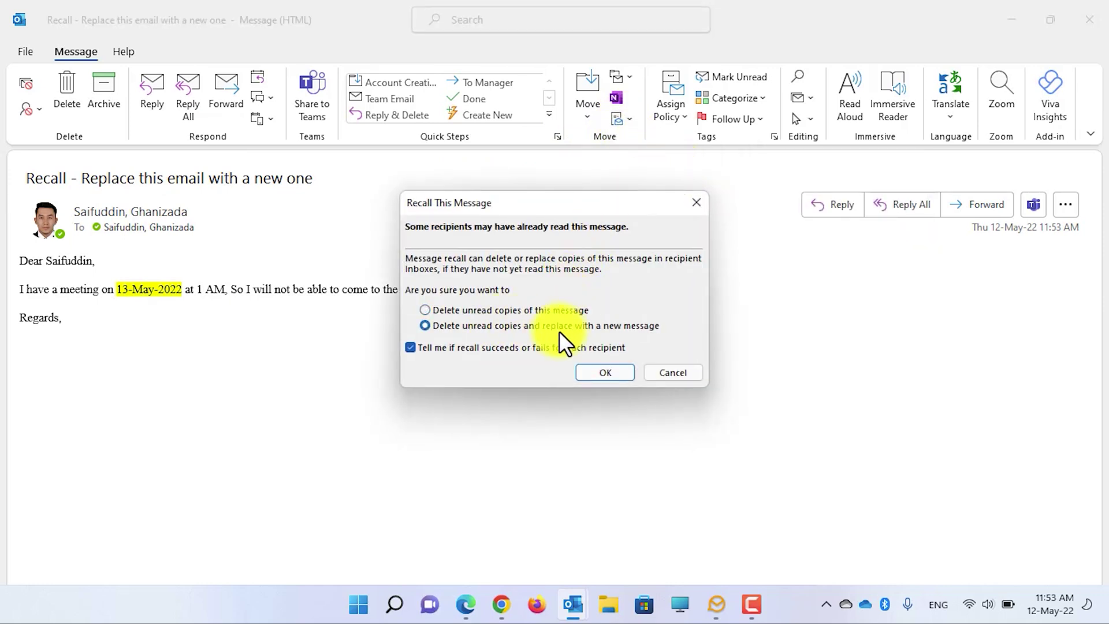
click(606, 373)
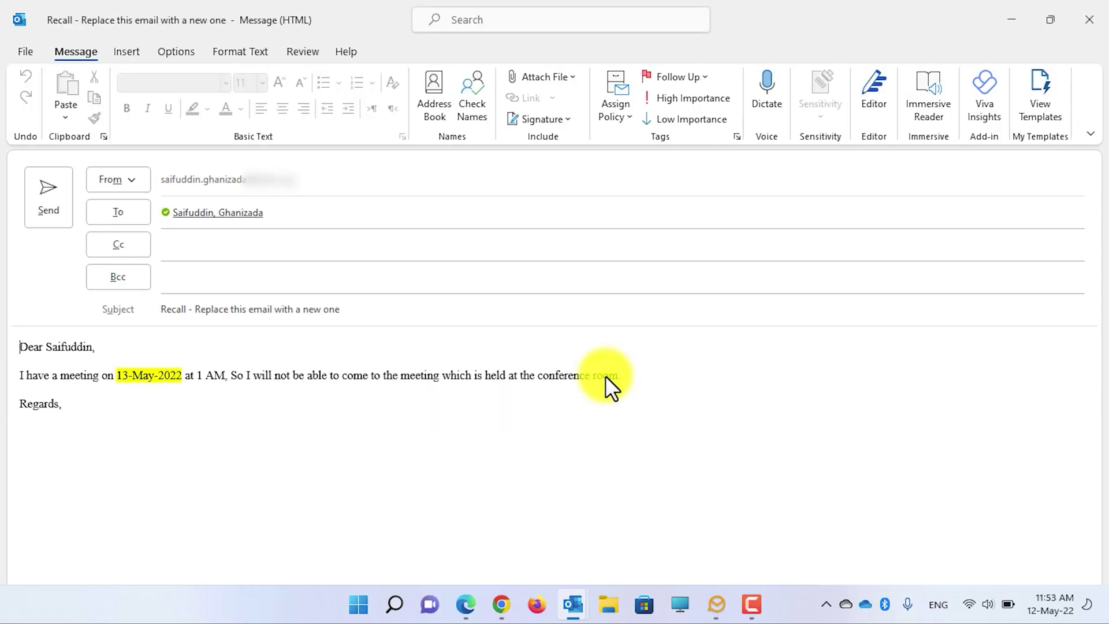
Step: Change the meeting hour from 1 to 6 PM and highlight it in red
double_click(202, 375)
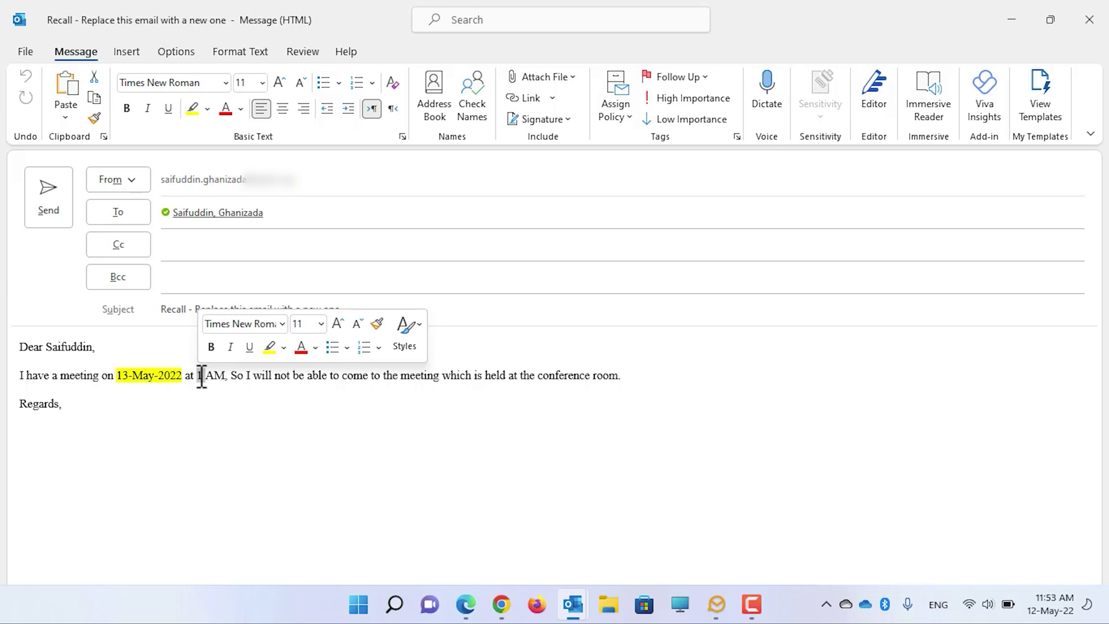
text(6 )
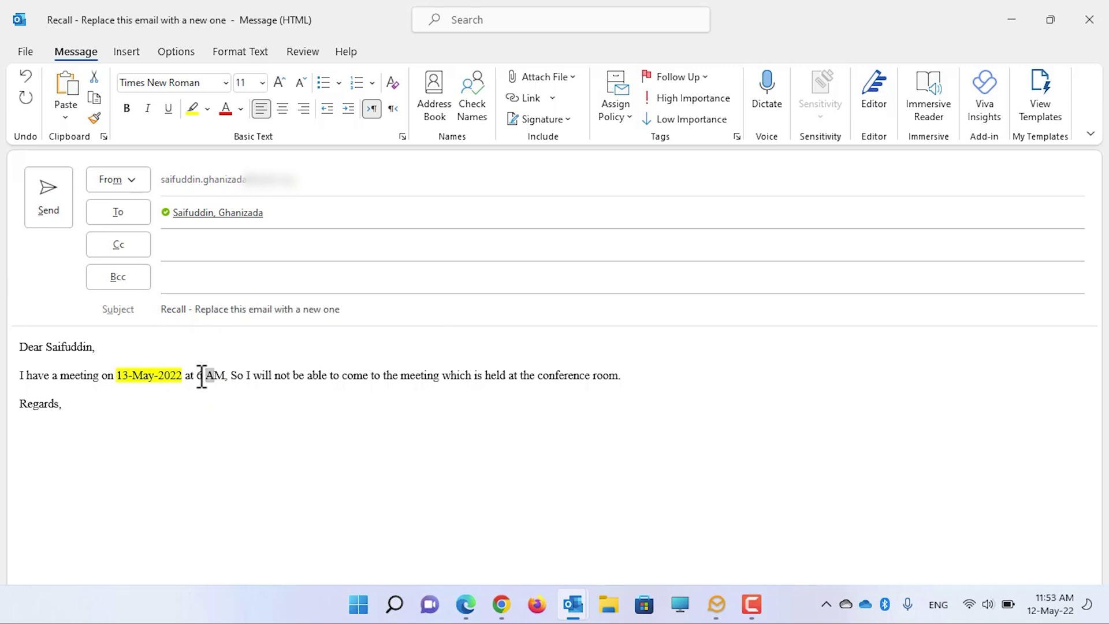
text(P)
drag(224, 374, 197, 374)
click(207, 108)
click(199, 155)
click(225, 374)
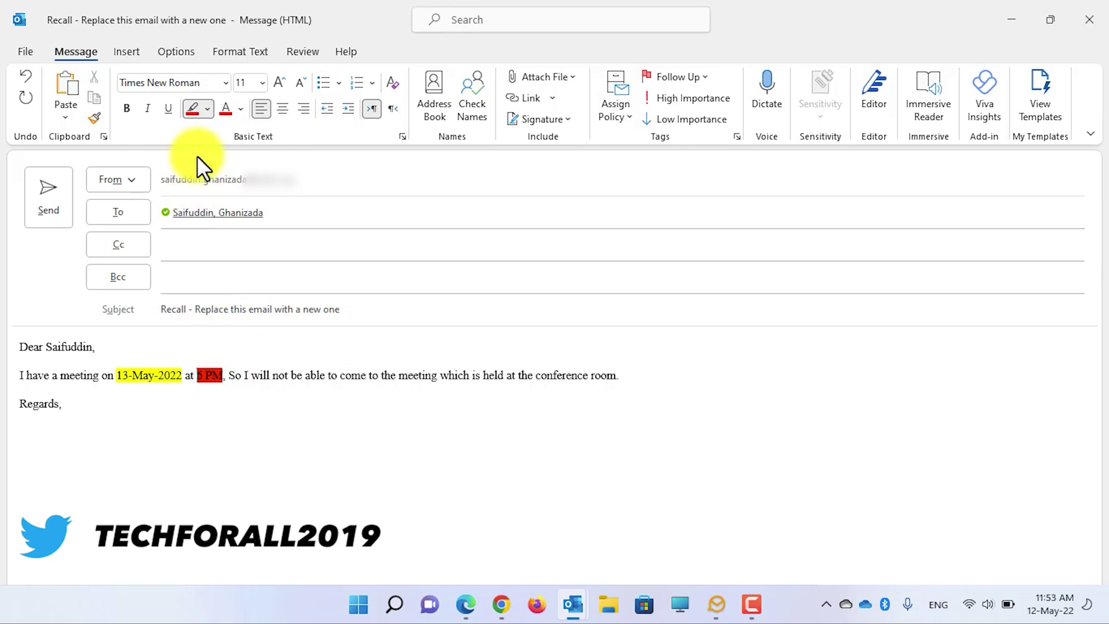
Step: Send the replacement message, close the original message window and return to the Inbox
click(53, 194)
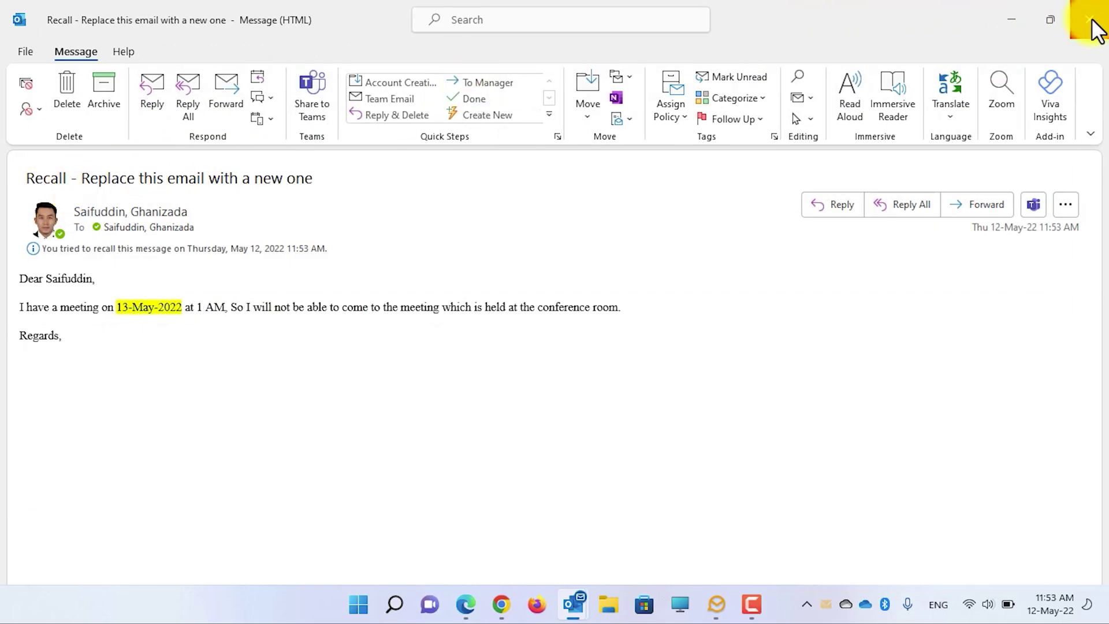
click(1089, 20)
click(123, 199)
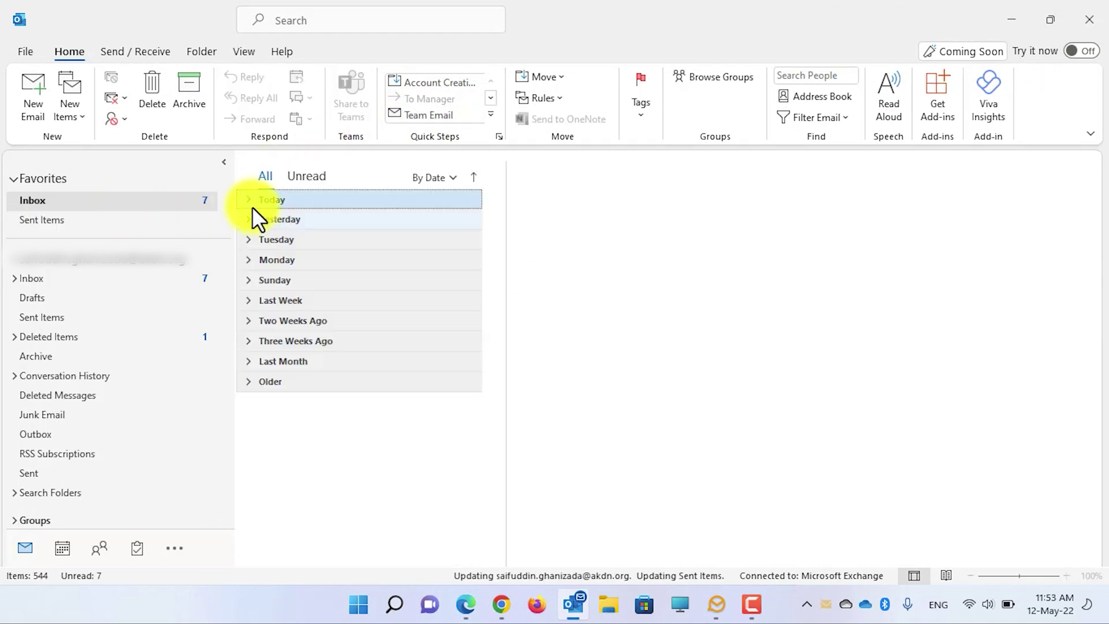
Step: Open today's Message Recall Failure report and check its recall date
click(248, 200)
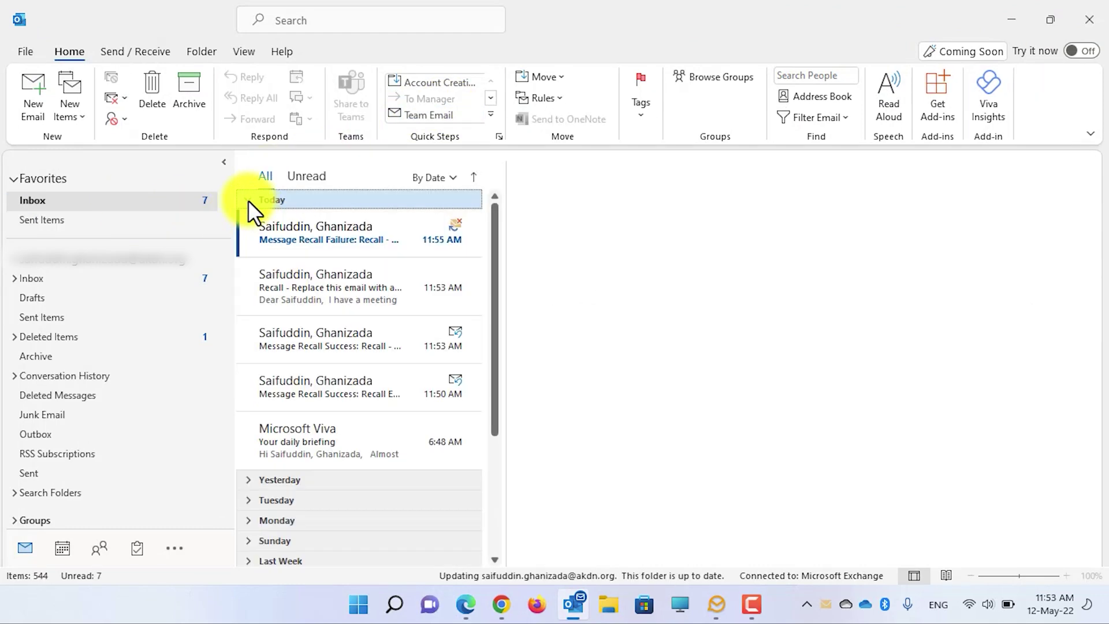
click(327, 239)
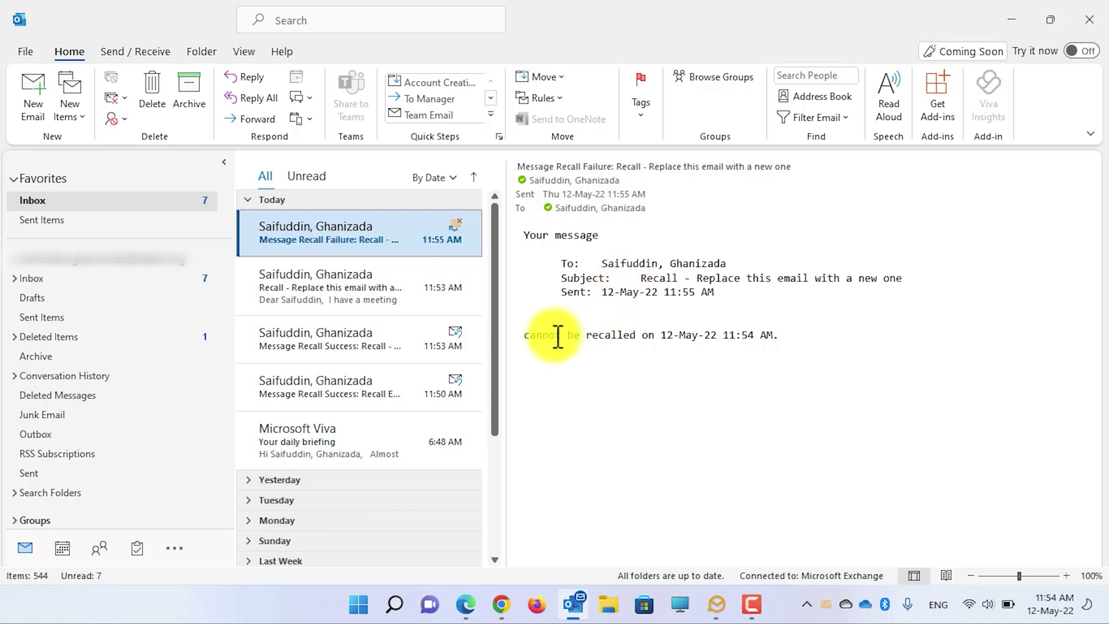
drag(662, 336, 708, 339)
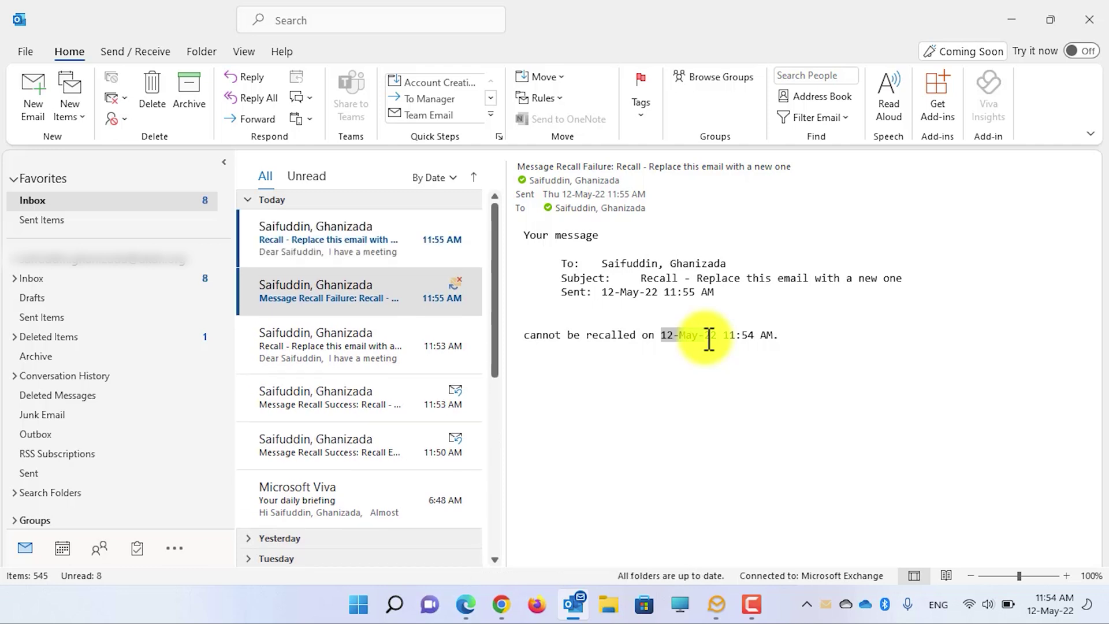
Step: Compare the 11:55 AM and 11:53 AM replacements, selecting the 6 PM meeting-time paragraph
click(398, 244)
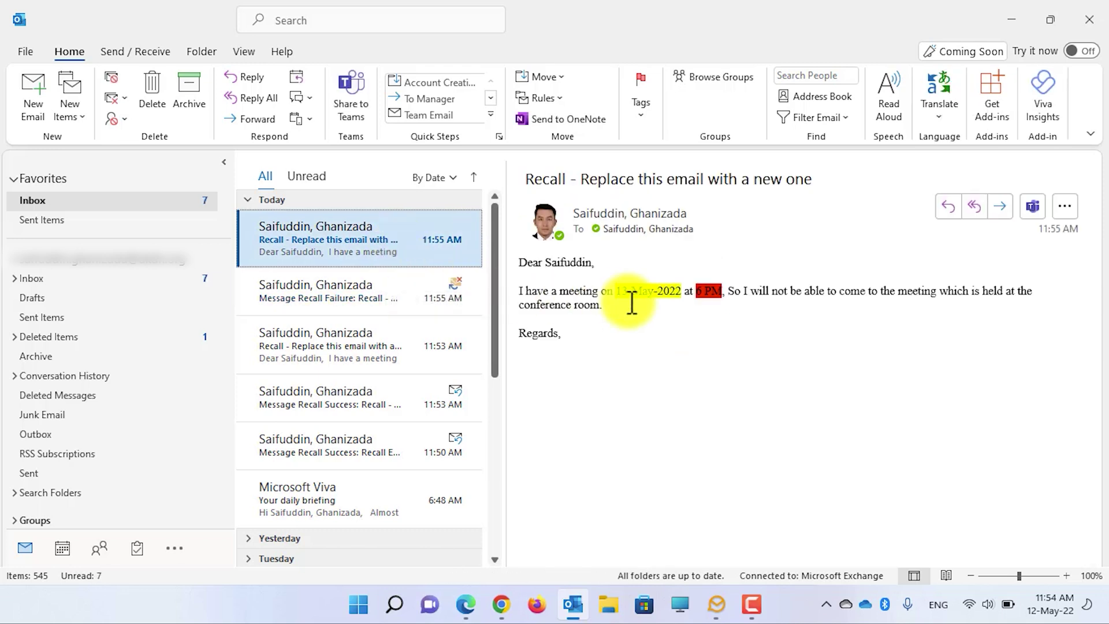
click(392, 348)
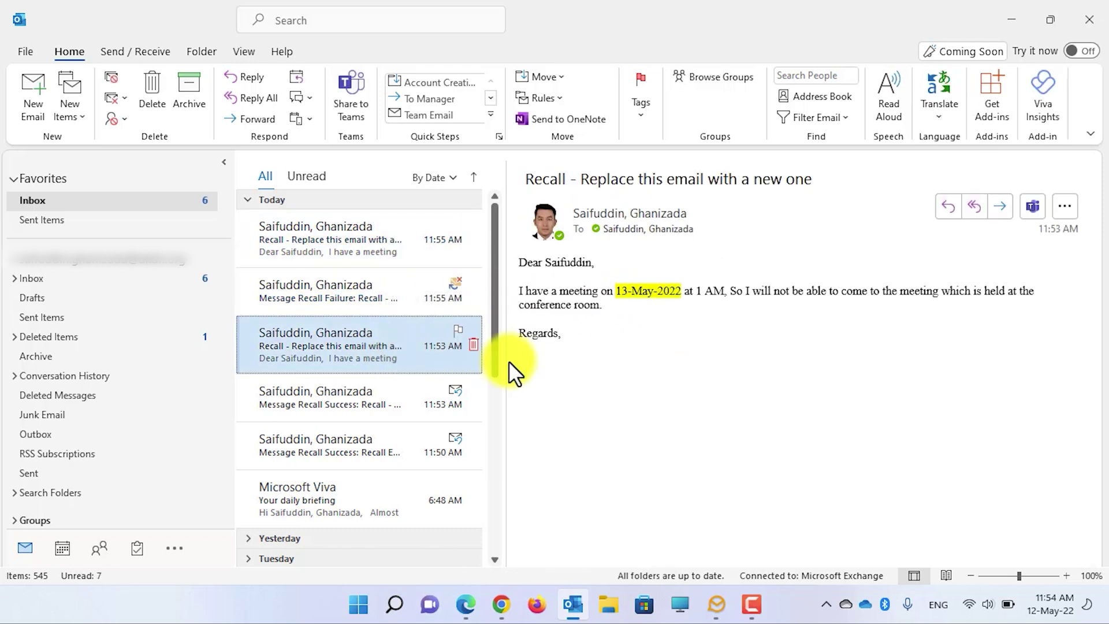
click(418, 260)
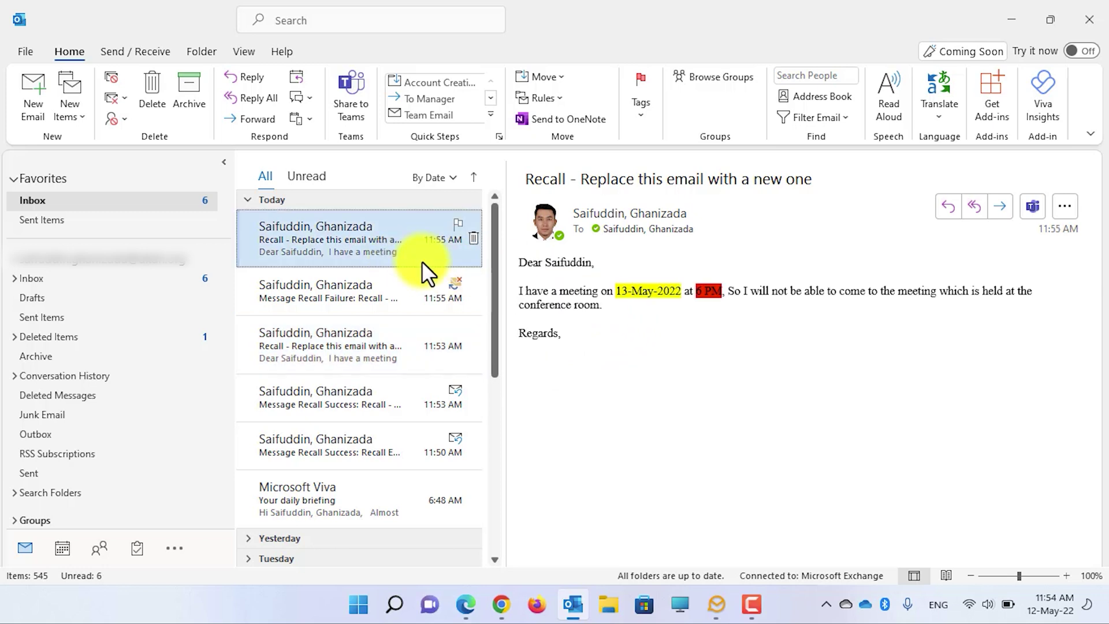
drag(613, 304, 576, 283)
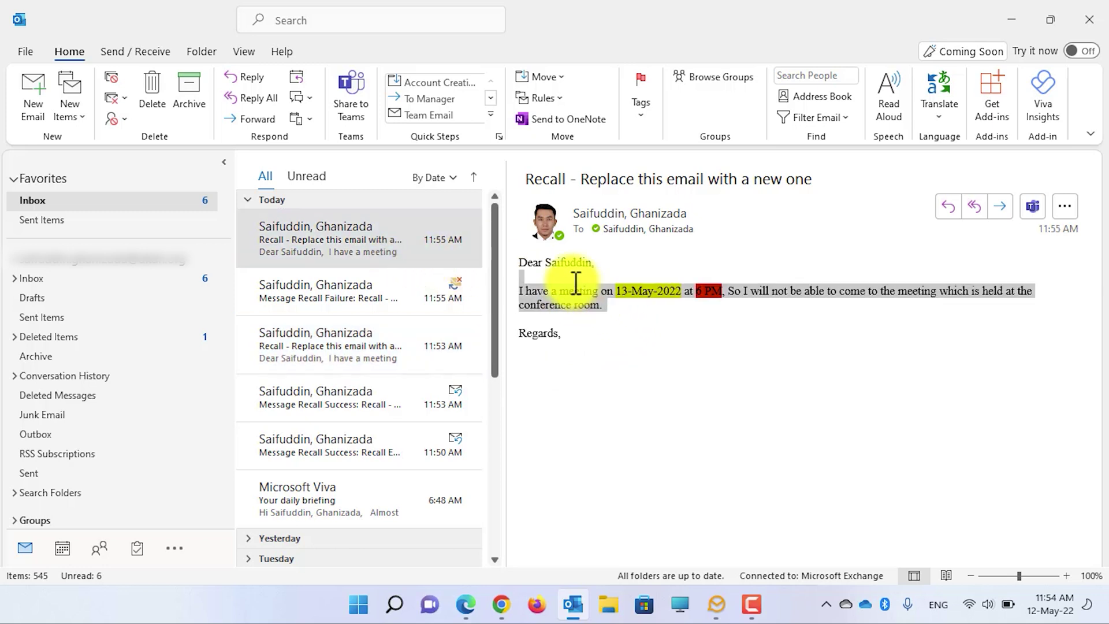